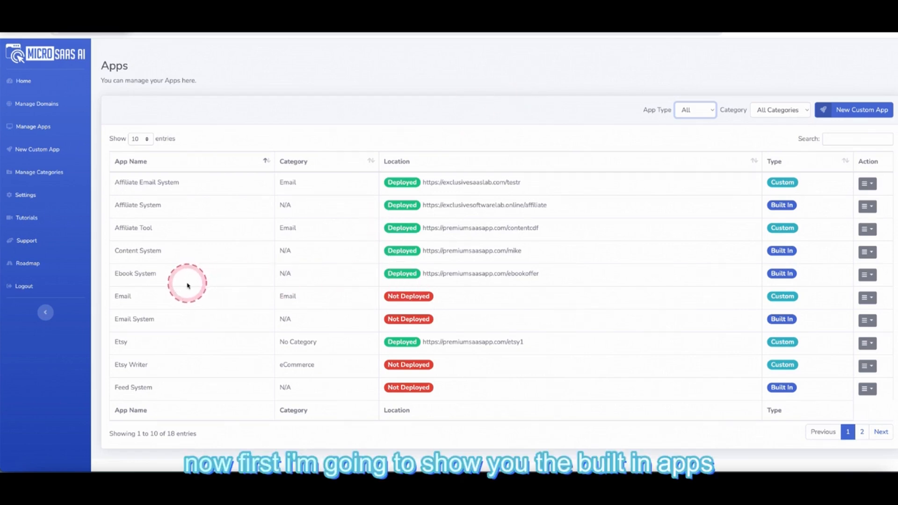
- Filter the apps list to Built In and choose Deploy for the Email System app
{"action": "left_click", "coordinate": [698, 111]}
{"action": "left_click", "coordinate": [701, 122]}
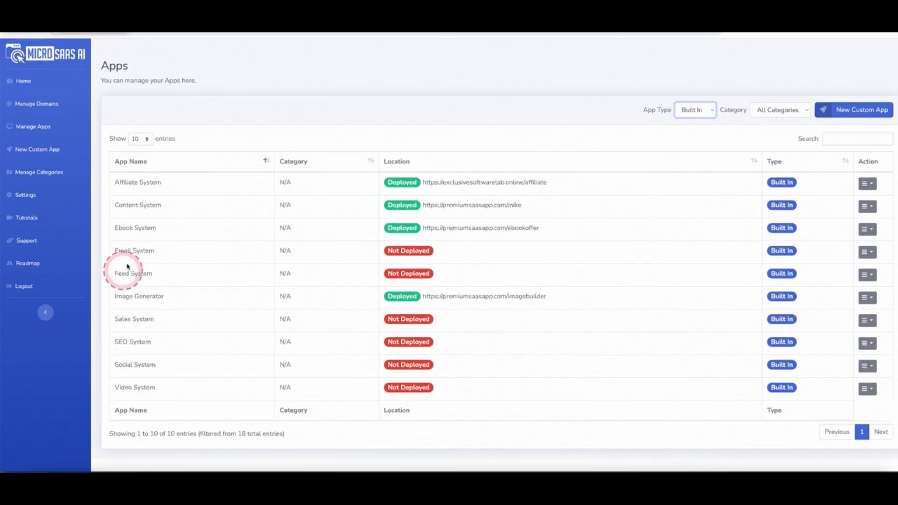
{"action": "left_click_drag", "start_coordinate": [156, 252], "coordinate": [113, 253]}
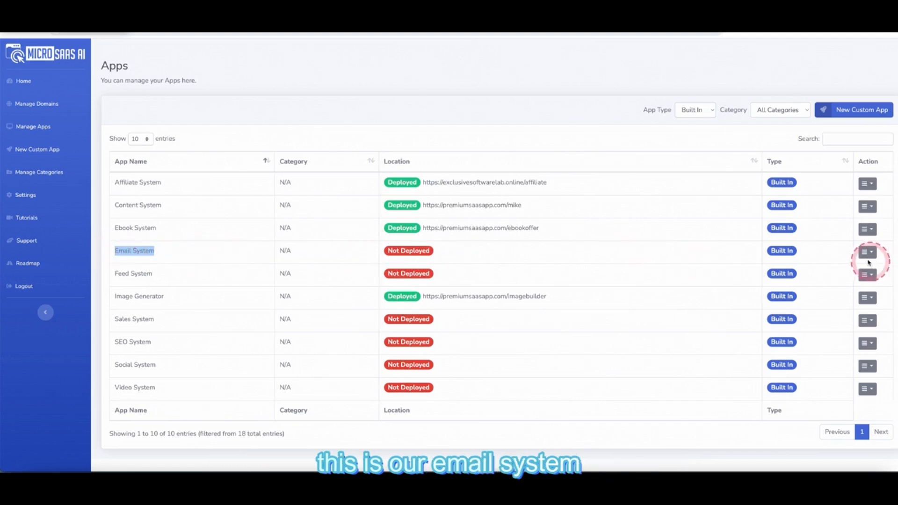
{"action": "left_click_drag", "start_coordinate": [148, 274], "coordinate": [109, 273]}
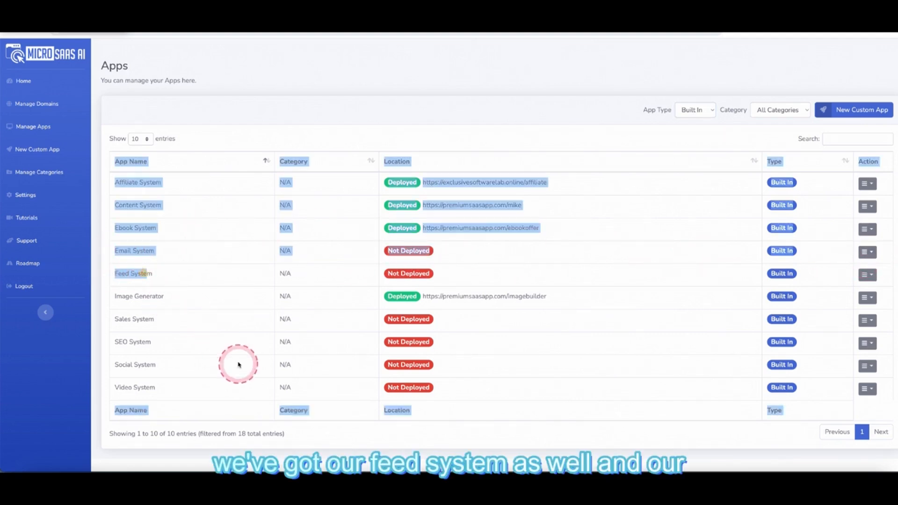
{"action": "left_click", "coordinate": [238, 363]}
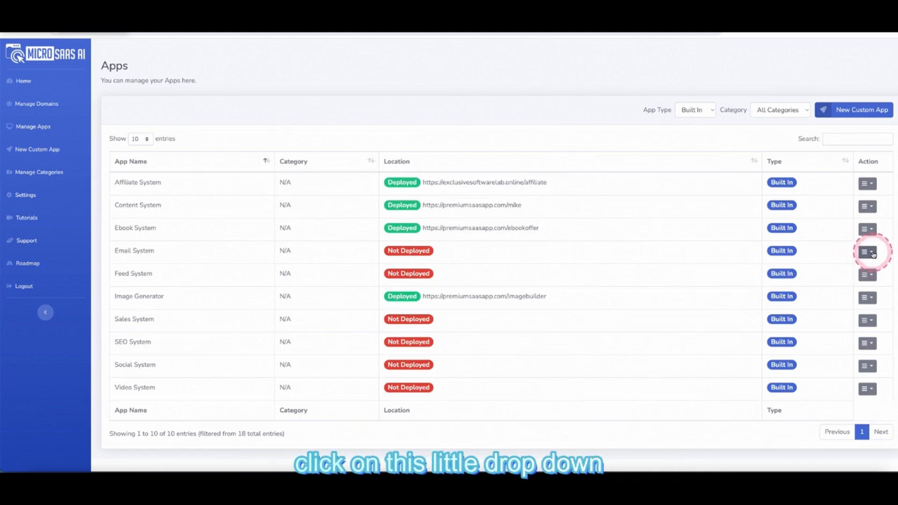
{"action": "left_click", "coordinate": [871, 253]}
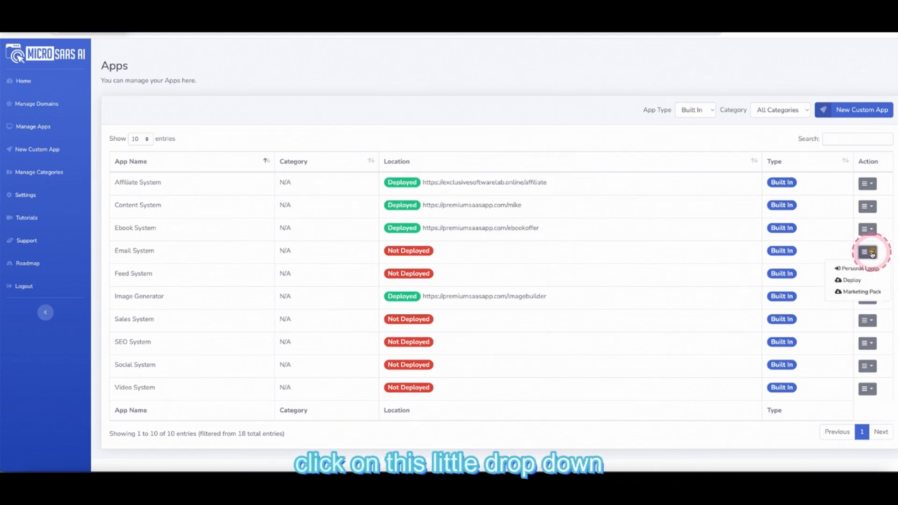
{"action": "left_click", "coordinate": [853, 280]}
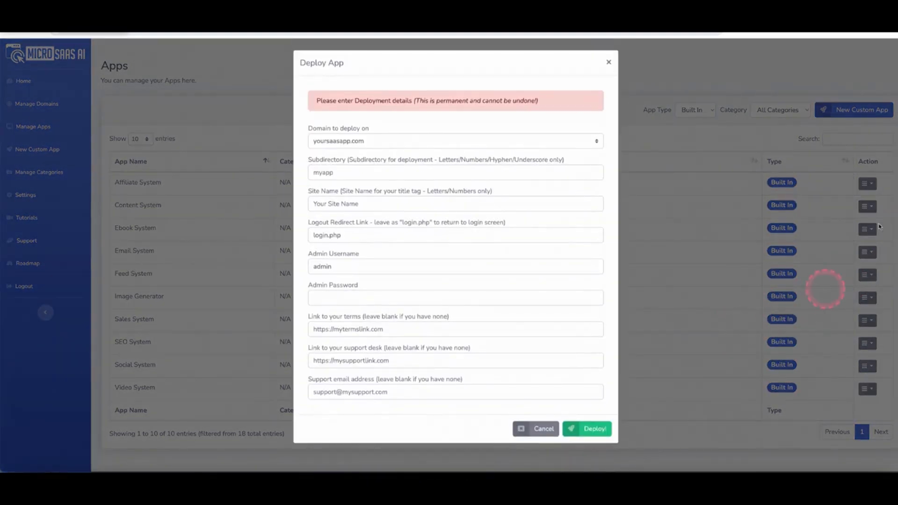
- Set the deployment domain to exclusivesaaslabs.com, subdirectory email1 and site name 'Email Tool'
{"action": "left_click", "coordinate": [386, 146]}
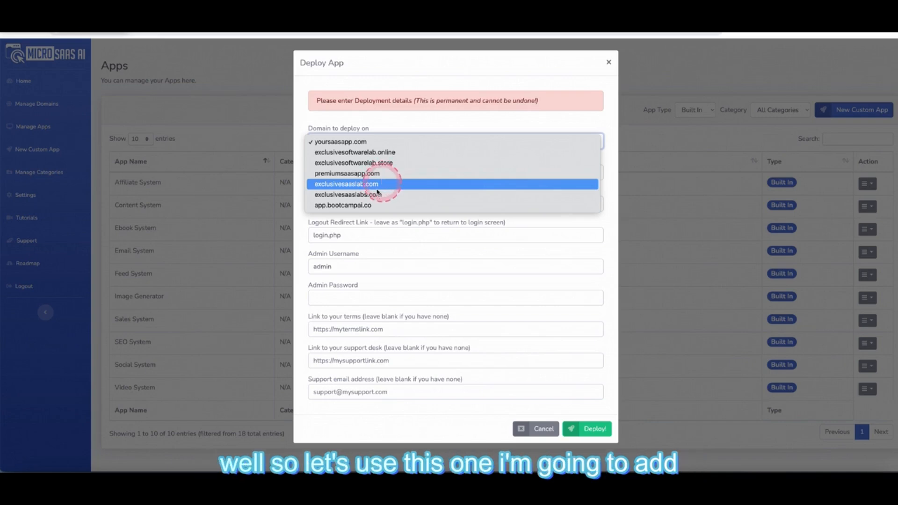
{"action": "left_click", "coordinate": [377, 194]}
{"action": "left_click", "coordinate": [345, 177]}
{"action": "left_click", "coordinate": [313, 174]}
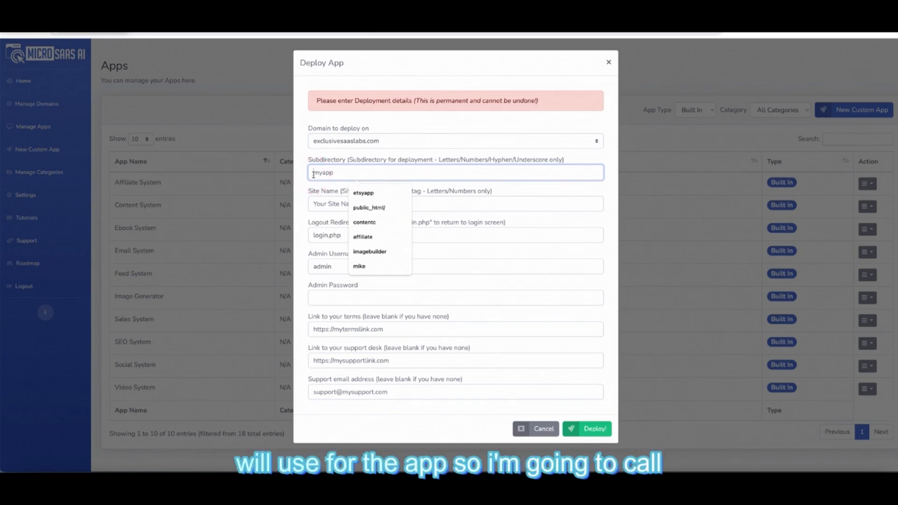
{"action": "type", "text": "email1"}
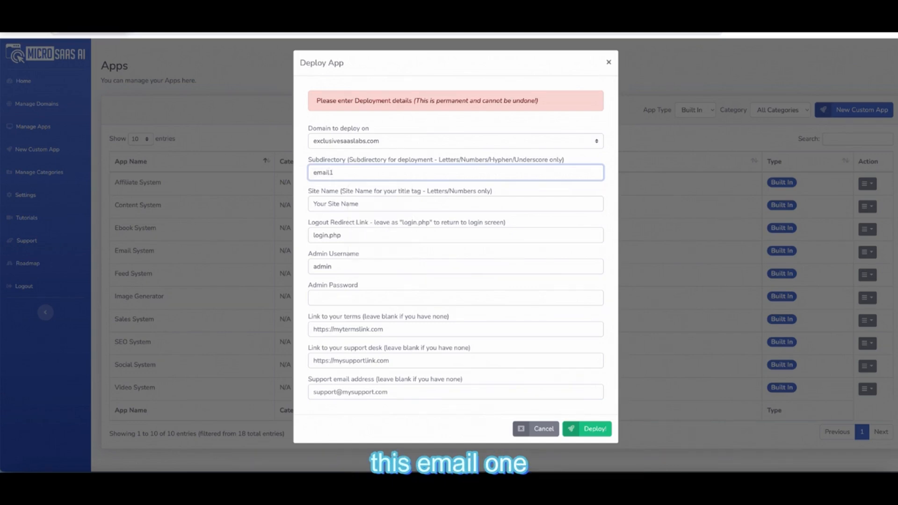
{"action": "left_click", "coordinate": [326, 202]}
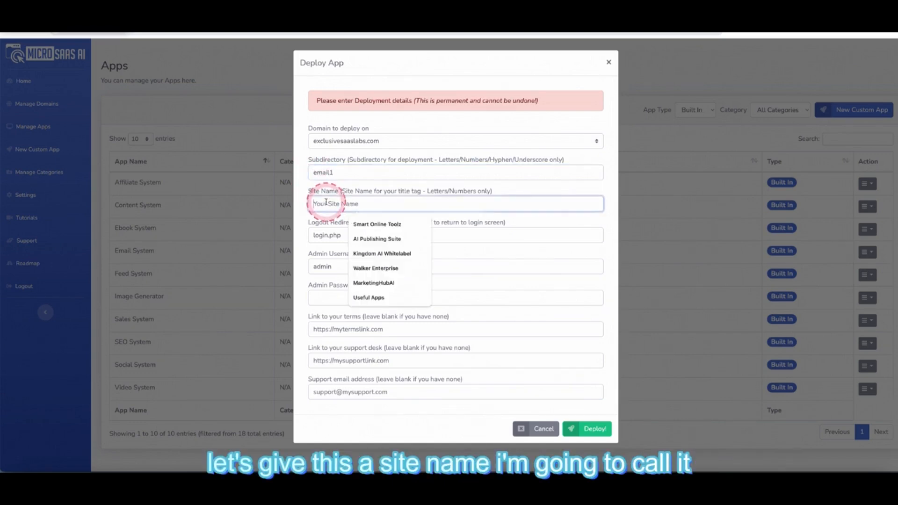
{"action": "type", "text": "E"}
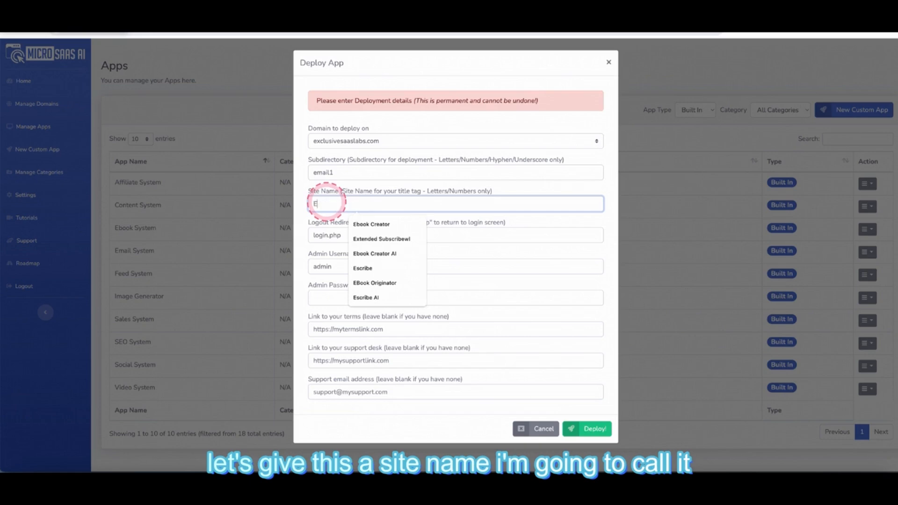
{"action": "type", "text": "mail Tool"}
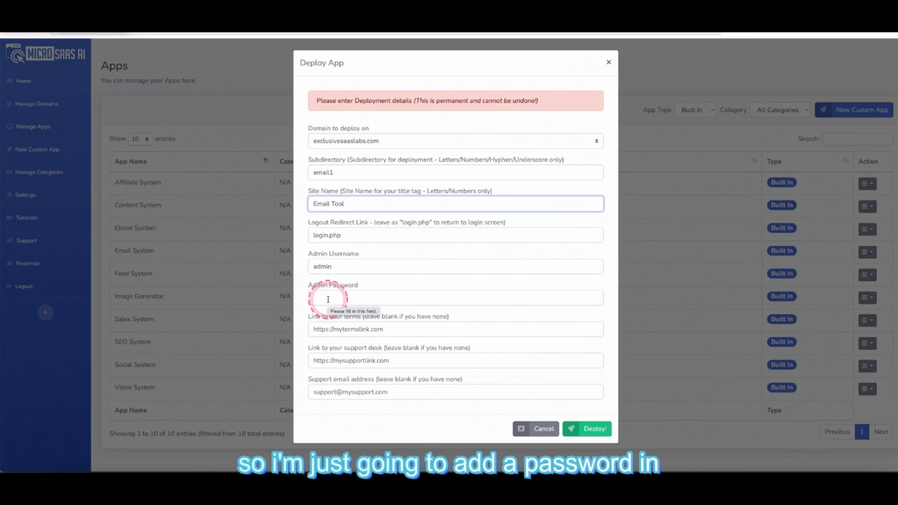
- Enter the admin password, leave the optional link fields empty, and deploy the app
{"action": "left_click", "coordinate": [328, 300]}
{"action": "type", "text": "Pass"}
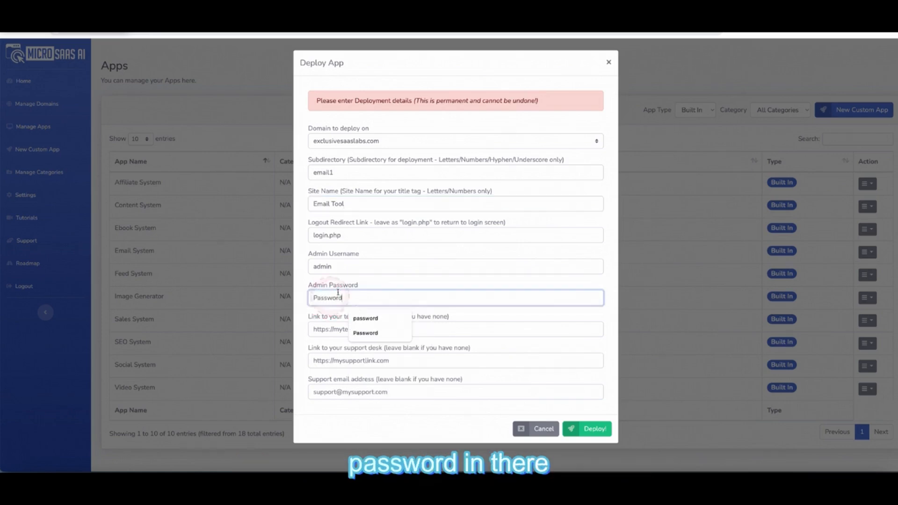
{"action": "type", "text": "word"}
{"action": "left_click", "coordinate": [419, 264]}
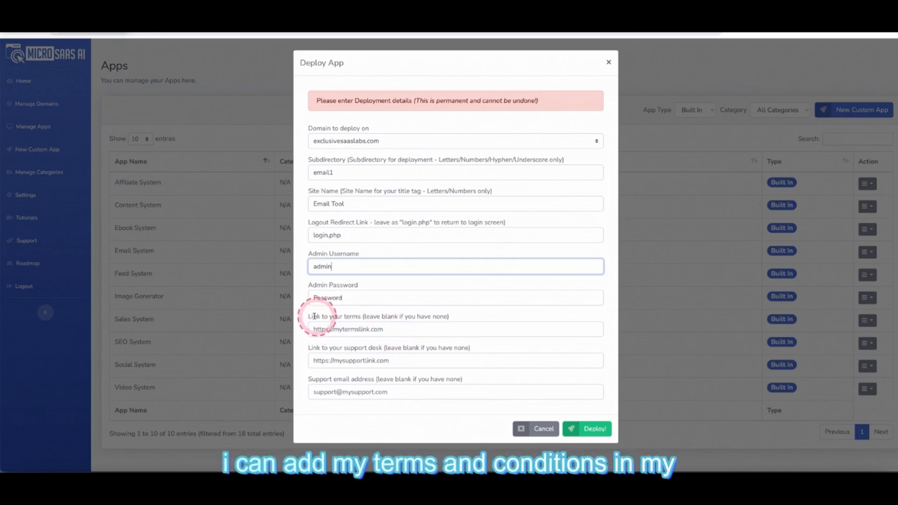
{"action": "left_click_drag", "start_coordinate": [310, 316], "coordinate": [481, 317]}
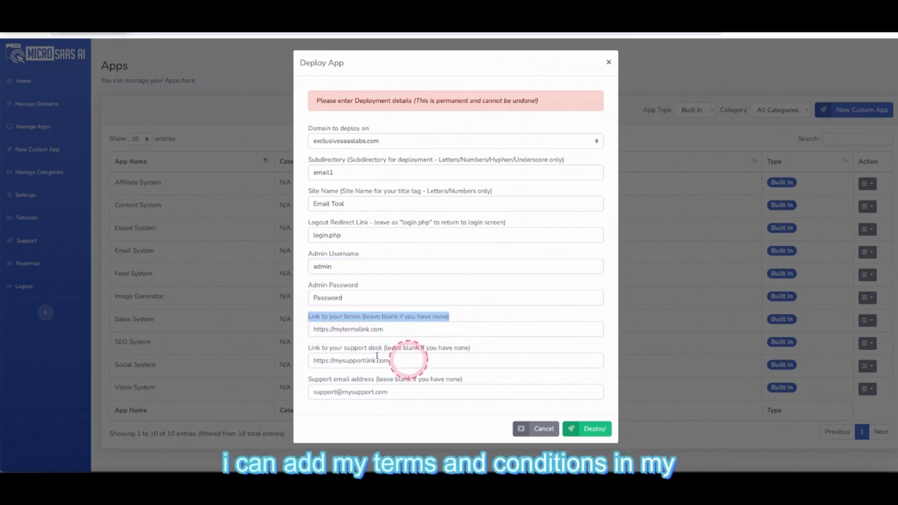
{"action": "left_click_drag", "start_coordinate": [344, 347], "coordinate": [438, 347]}
{"action": "left_click_drag", "start_coordinate": [335, 380], "coordinate": [489, 381]}
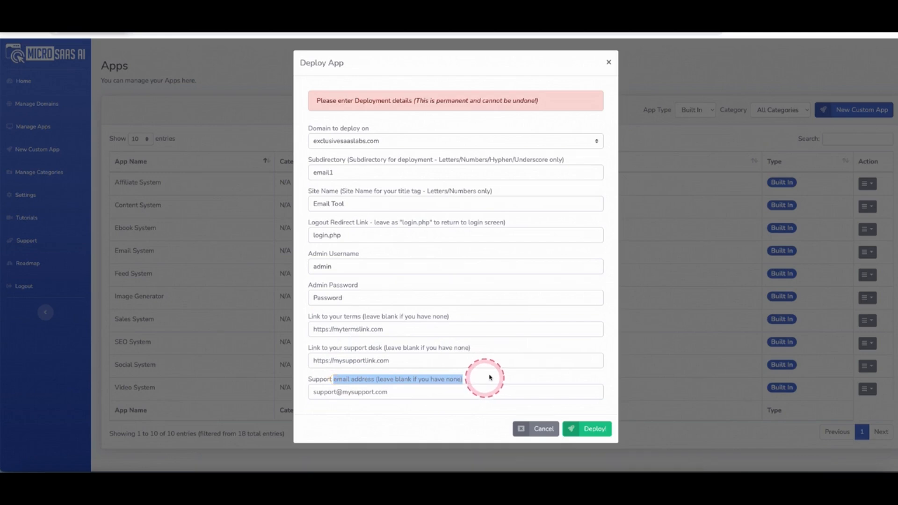
{"action": "left_click", "coordinate": [587, 433]}
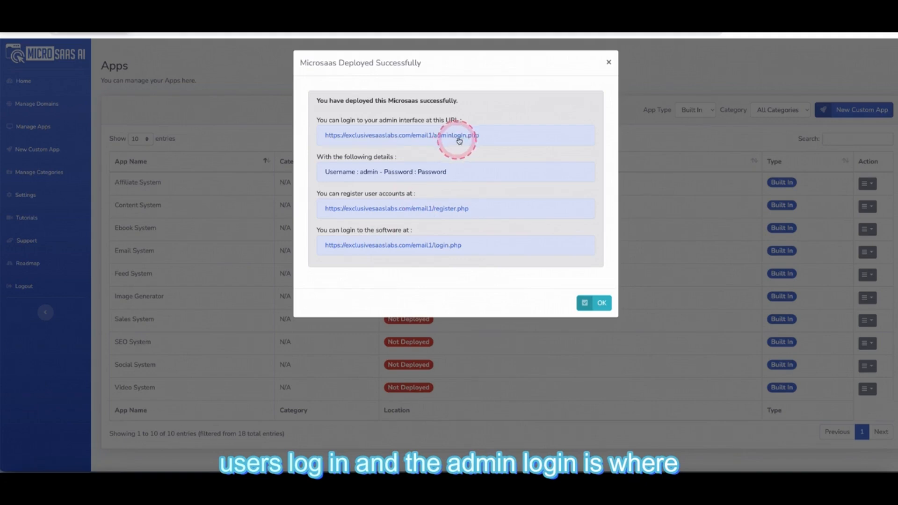
- Log into the Email Tool admin area with the admin username and password
{"action": "left_click", "coordinate": [458, 135]}
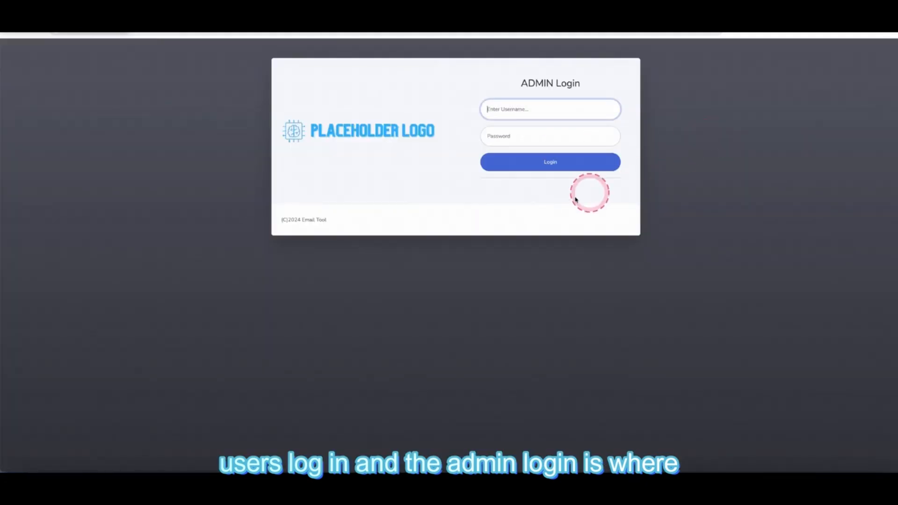
{"action": "left_click", "coordinate": [532, 105]}
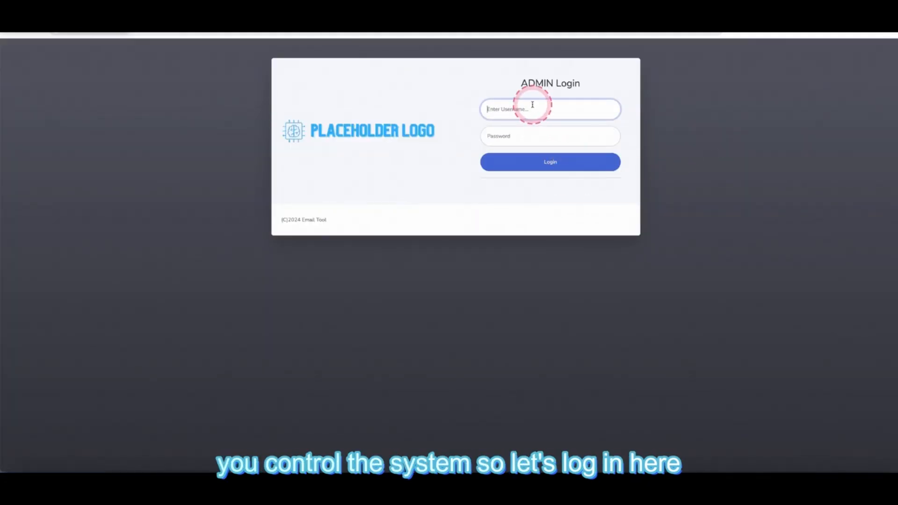
{"action": "type", "text": "admin"}
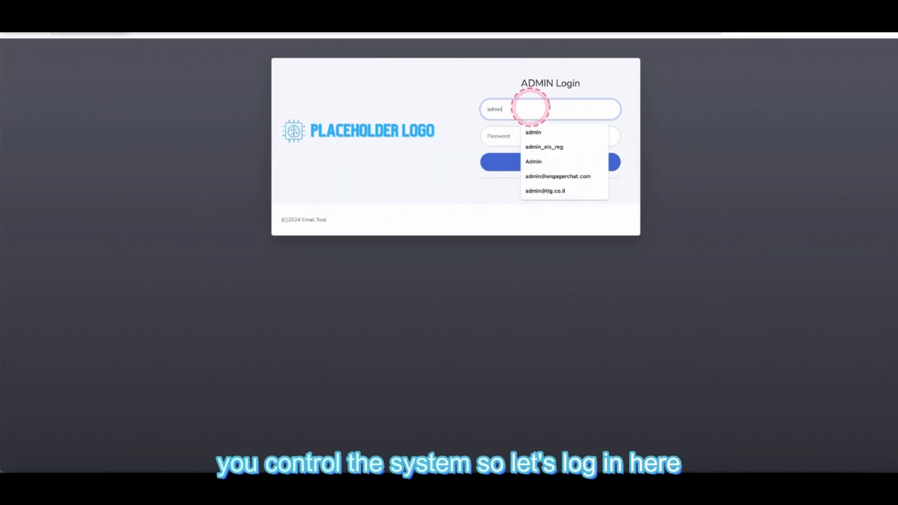
{"action": "left_click", "coordinate": [504, 134]}
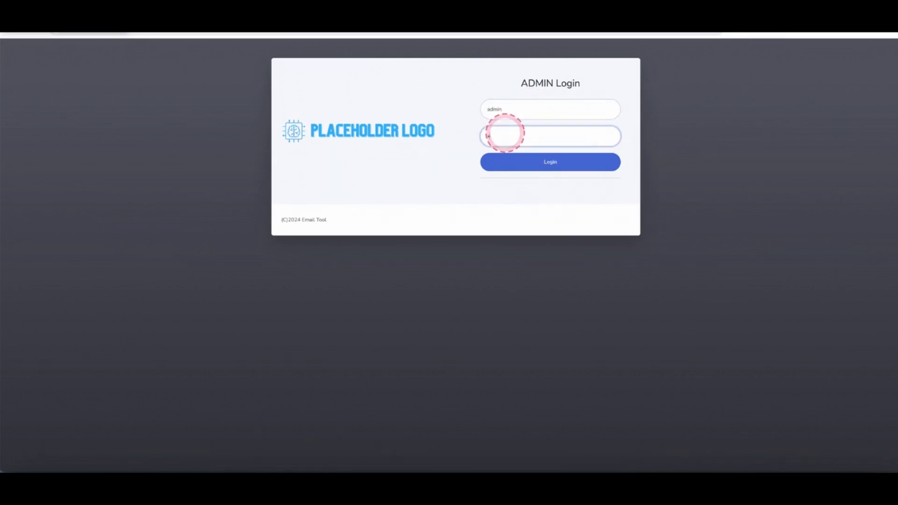
{"action": "left_click", "coordinate": [518, 167]}
- Dismiss Chrome's password popups, then check the empty Users list and the Credit Sales page
{"action": "left_click", "coordinate": [522, 142]}
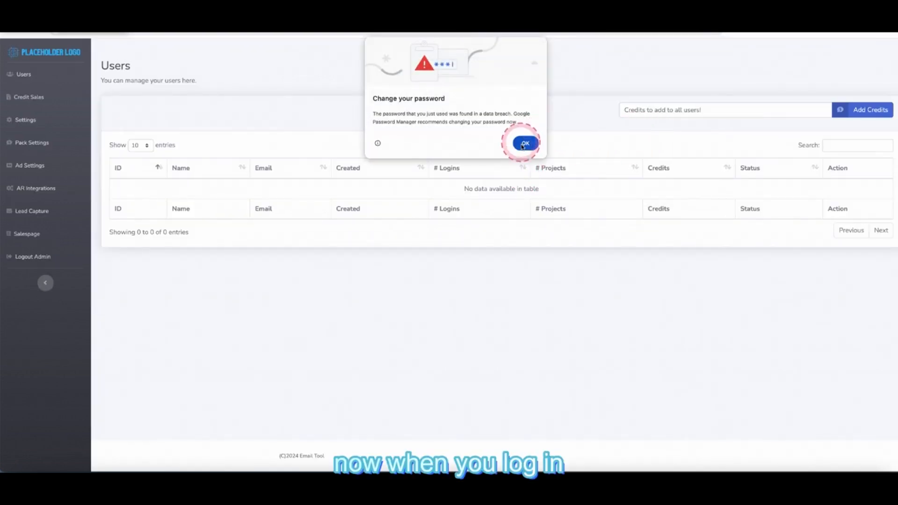
{"action": "left_click", "coordinate": [675, 152]}
{"action": "left_click", "coordinate": [701, 149]}
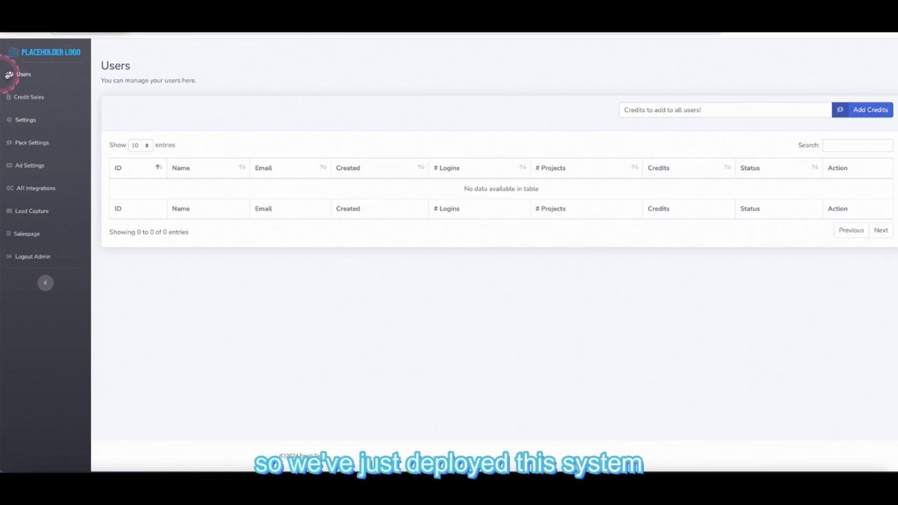
{"action": "left_click", "coordinate": [28, 73]}
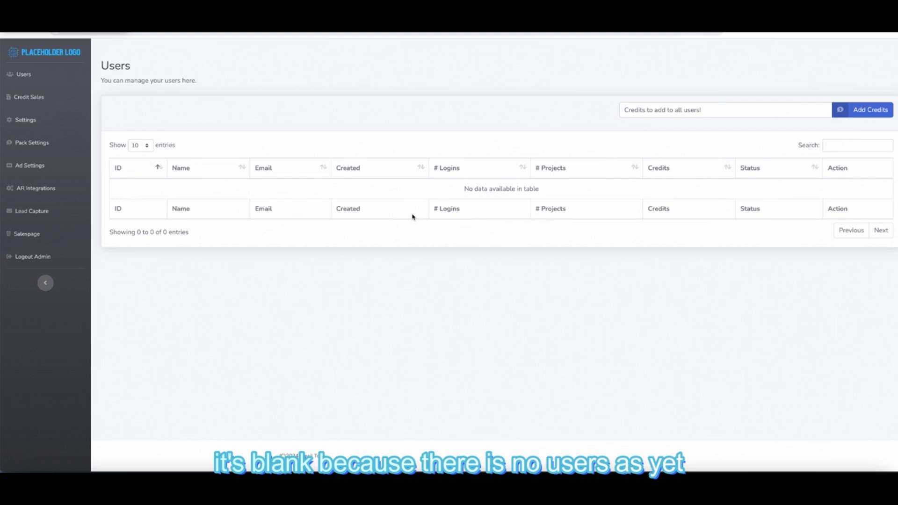
{"action": "left_click", "coordinate": [33, 97]}
- Open the Email Tool Settings page from the admin sidebar
{"action": "left_click", "coordinate": [35, 122]}
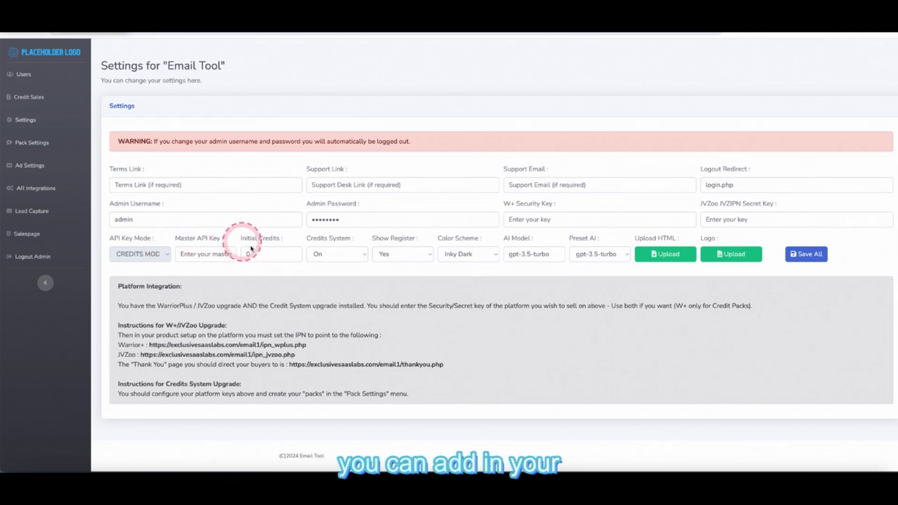
- Turn the credits system off, keep users supplying their own API key, and keep registration shown
{"action": "left_click", "coordinate": [345, 256]}
{"action": "left_click", "coordinate": [328, 244]}
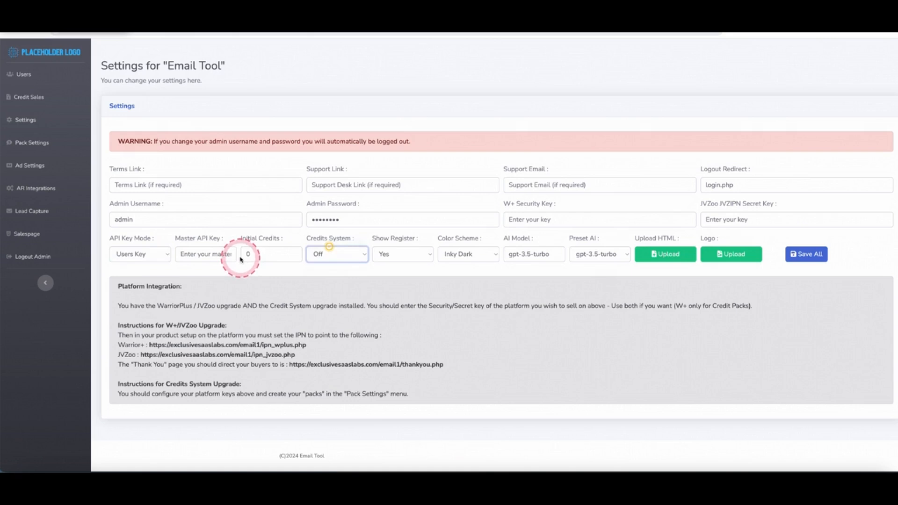
{"action": "left_click", "coordinate": [157, 255]}
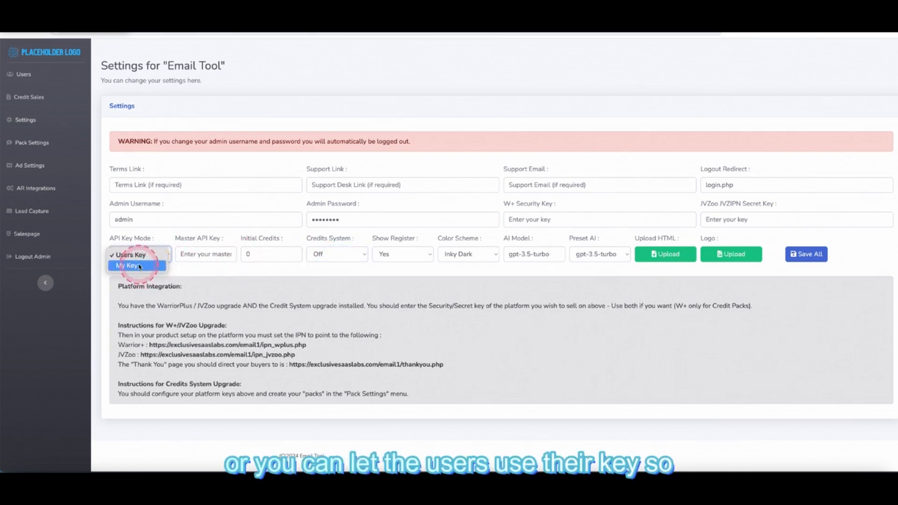
{"action": "left_click", "coordinate": [210, 279]}
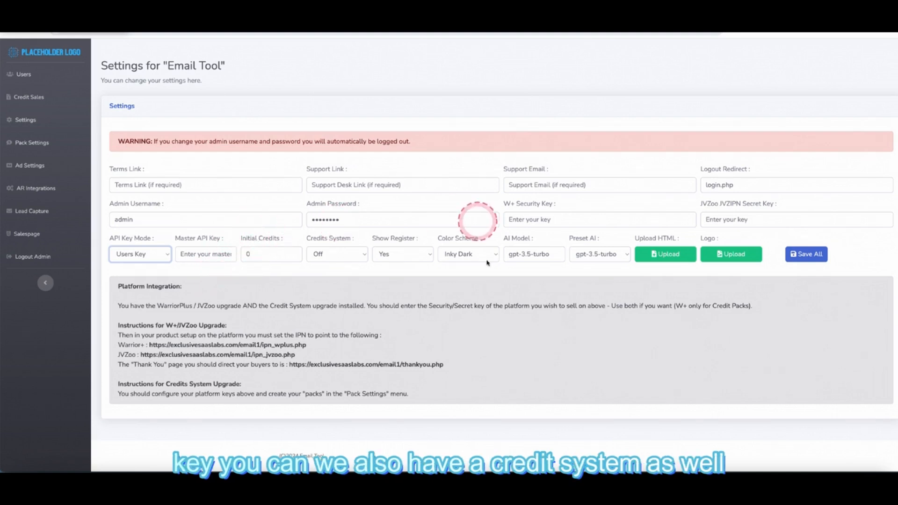
{"action": "left_click", "coordinate": [406, 254]}
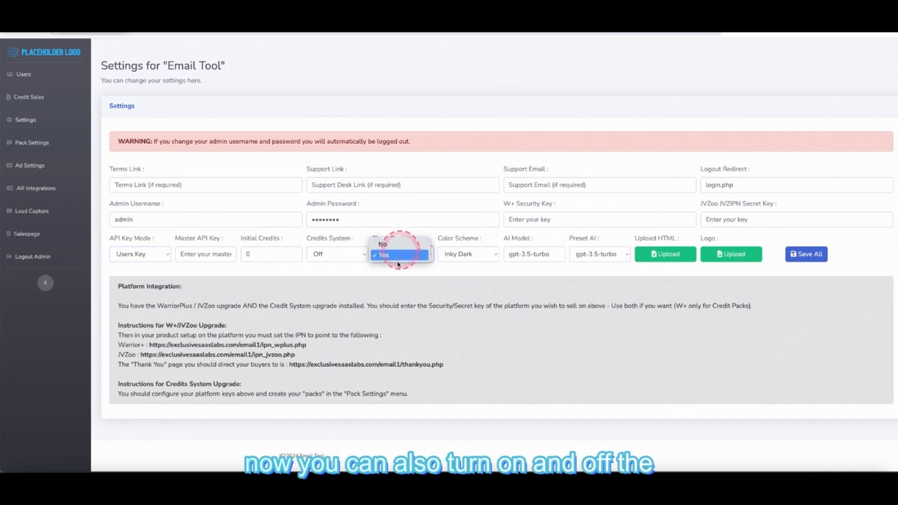
{"action": "left_click", "coordinate": [400, 272]}
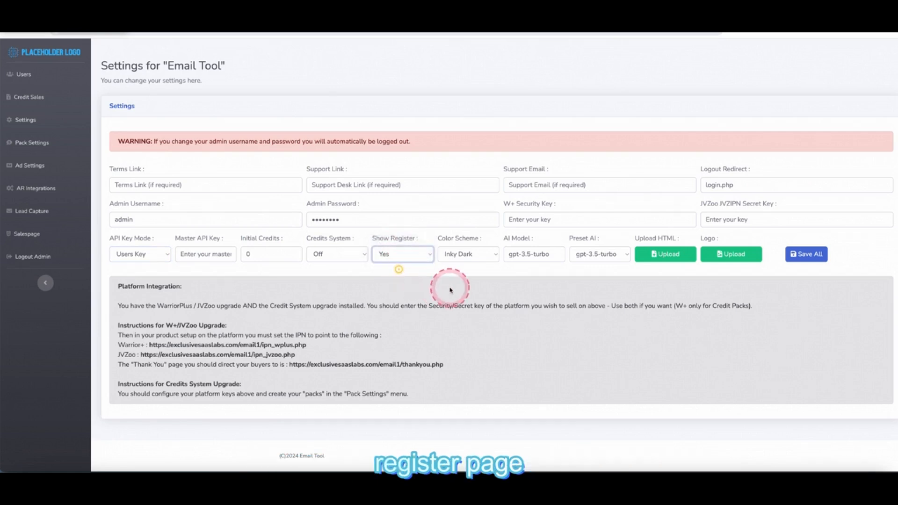
- Set the colour scheme to Slate Gray and leave the preset AI at gpt-3.5-turbo
{"action": "left_click", "coordinate": [487, 254]}
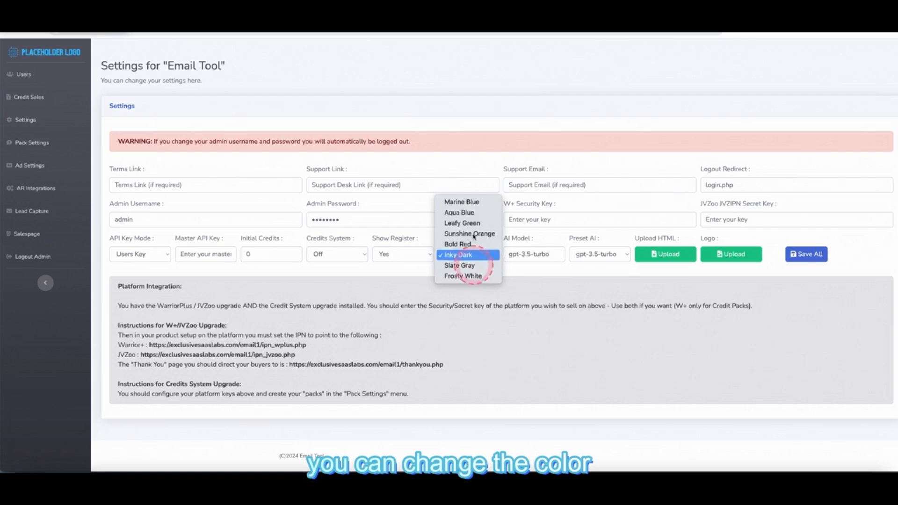
{"action": "left_click", "coordinate": [474, 234]}
{"action": "left_click", "coordinate": [485, 250]}
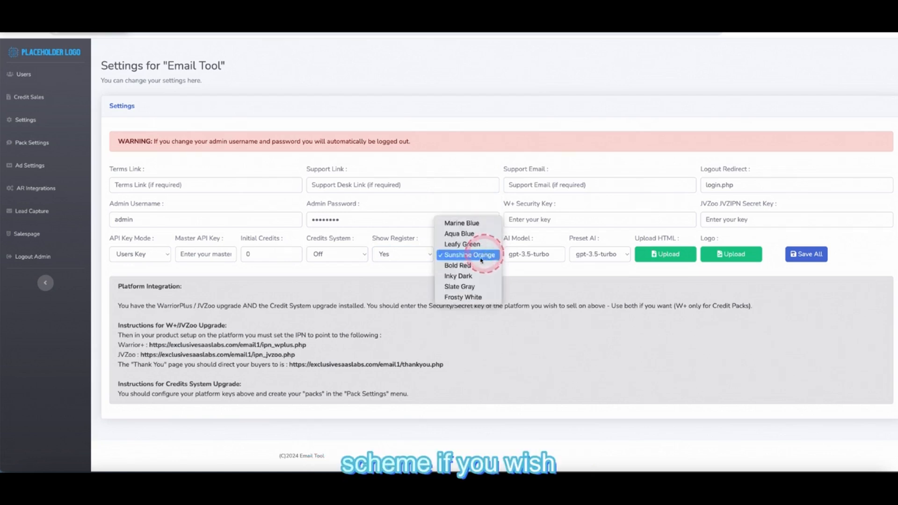
{"action": "left_click", "coordinate": [481, 283]}
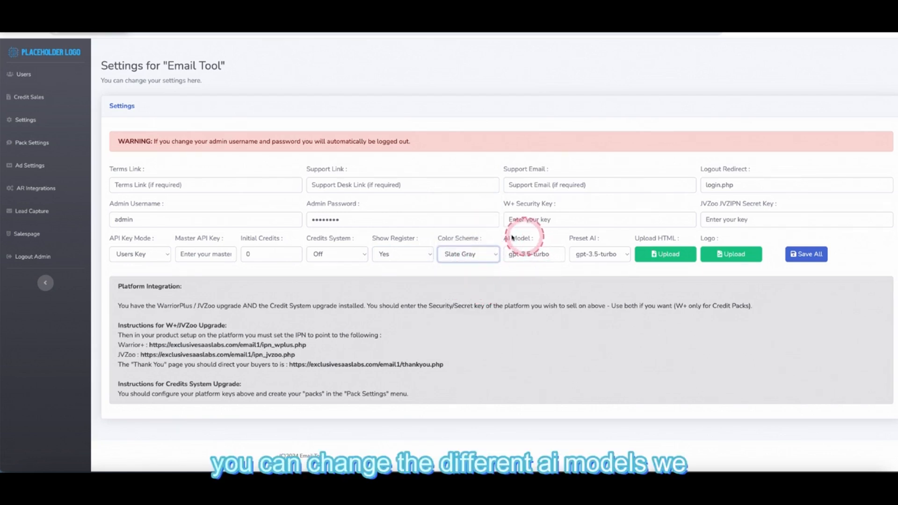
{"action": "left_click", "coordinate": [608, 256]}
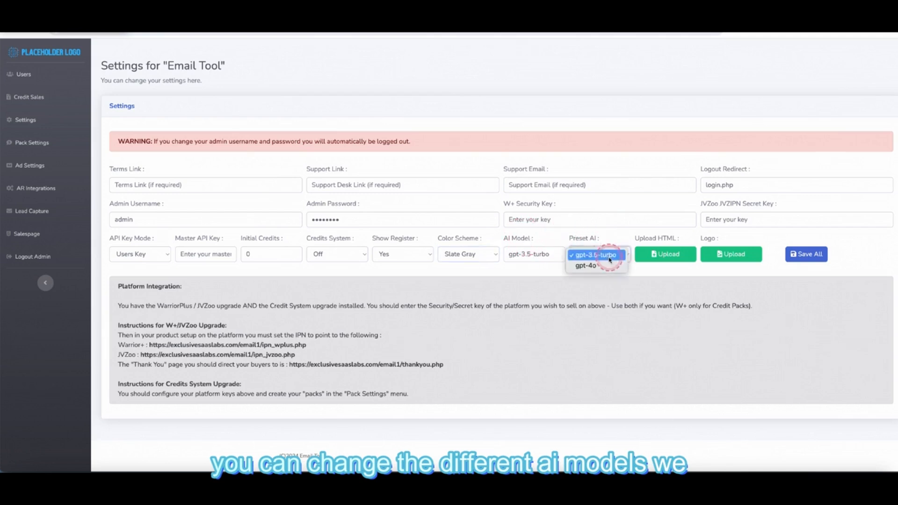
{"action": "left_click", "coordinate": [544, 273]}
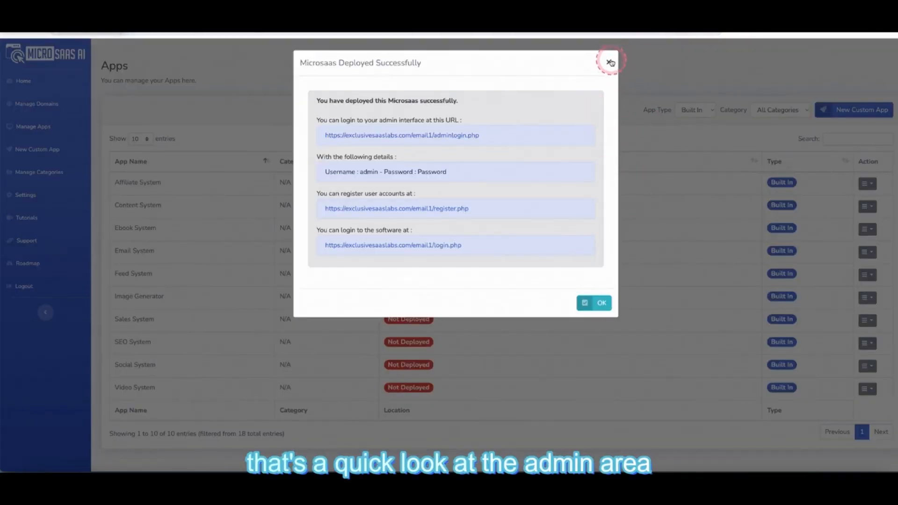
- Close the deployment message and begin a custom app 'Etsy Creator' with category eCommerce
{"action": "left_click", "coordinate": [609, 61]}
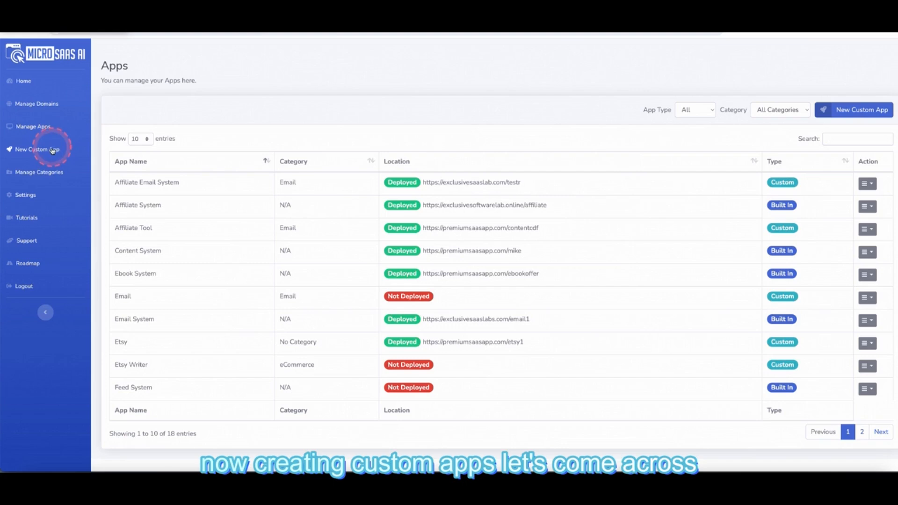
{"action": "left_click", "coordinate": [49, 150]}
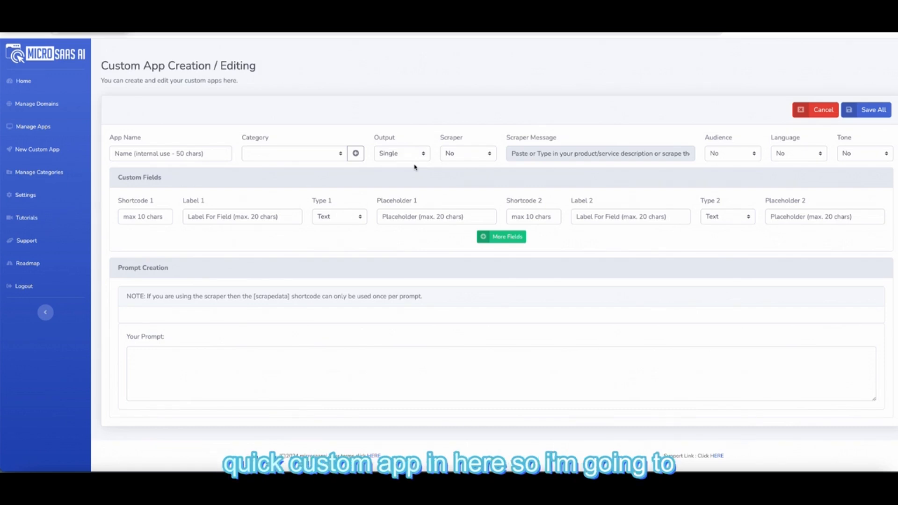
{"action": "left_click", "coordinate": [160, 155]}
{"action": "type", "text": "Etsy"}
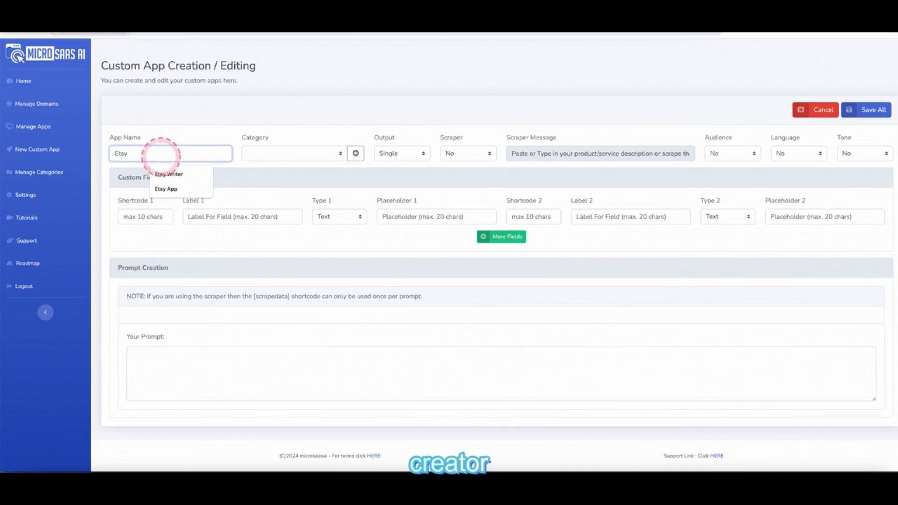
{"action": "type", "text": " Creator"}
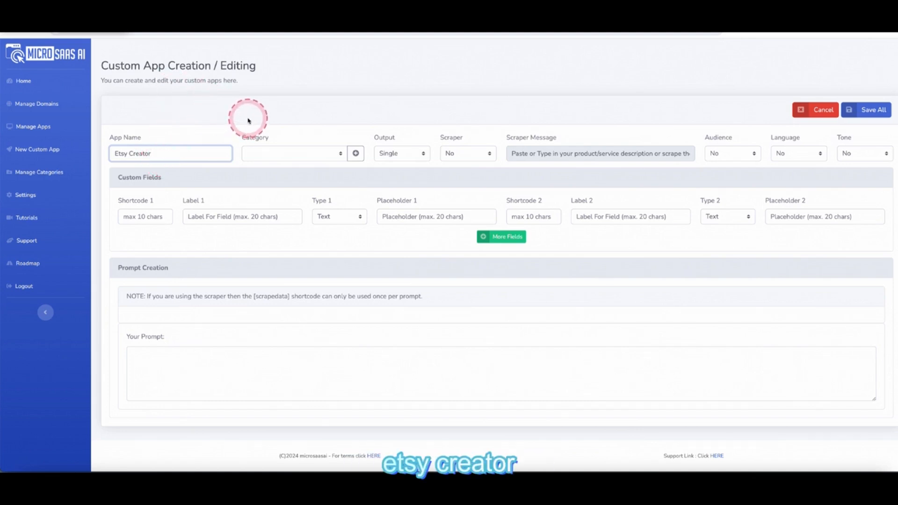
{"action": "left_click", "coordinate": [271, 153]}
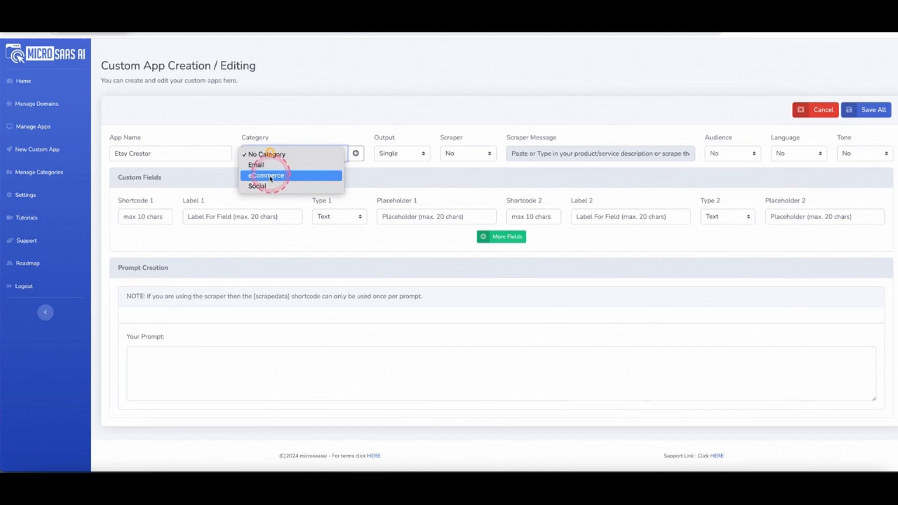
{"action": "left_click", "coordinate": [265, 175]}
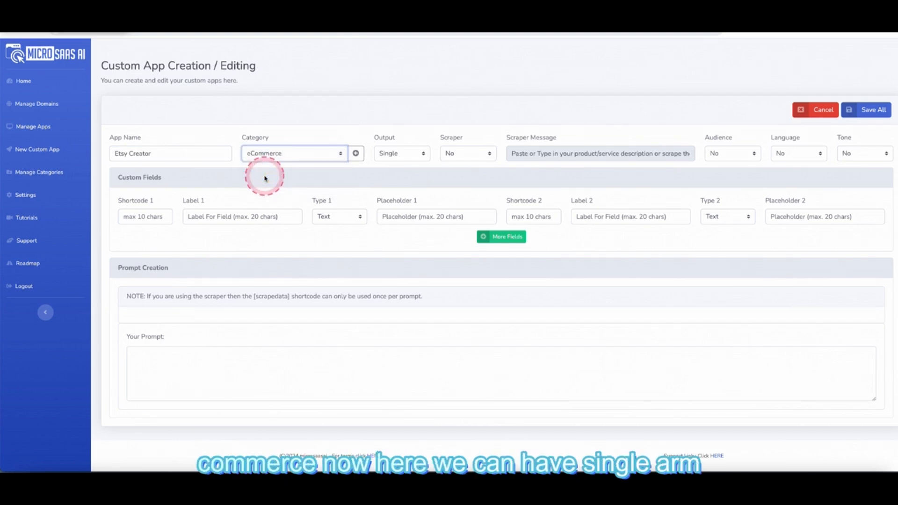
{"action": "left_click", "coordinate": [395, 153]}
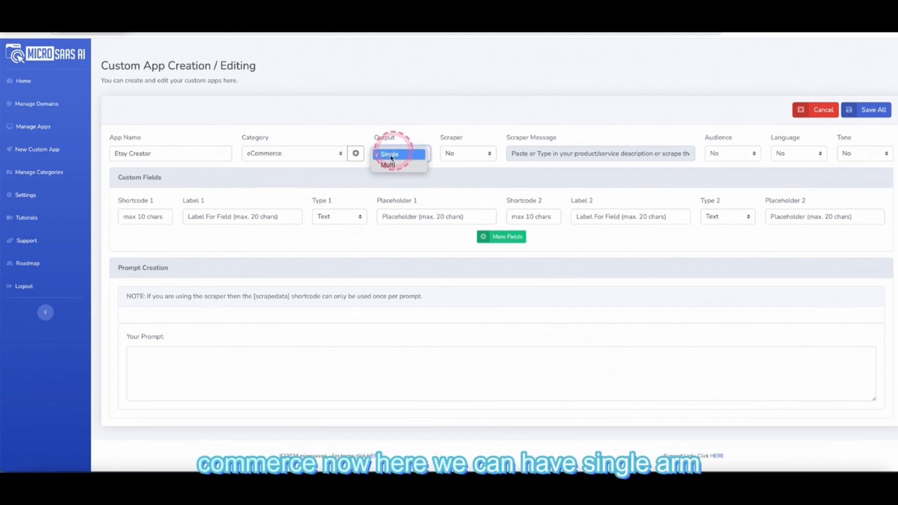
{"action": "left_click", "coordinate": [411, 138]}
{"action": "left_click", "coordinate": [396, 156]}
{"action": "left_click", "coordinate": [396, 166]}
{"action": "scroll", "coordinate": [391, 337], "scroll_direction": "down", "scroll_amount": 7}
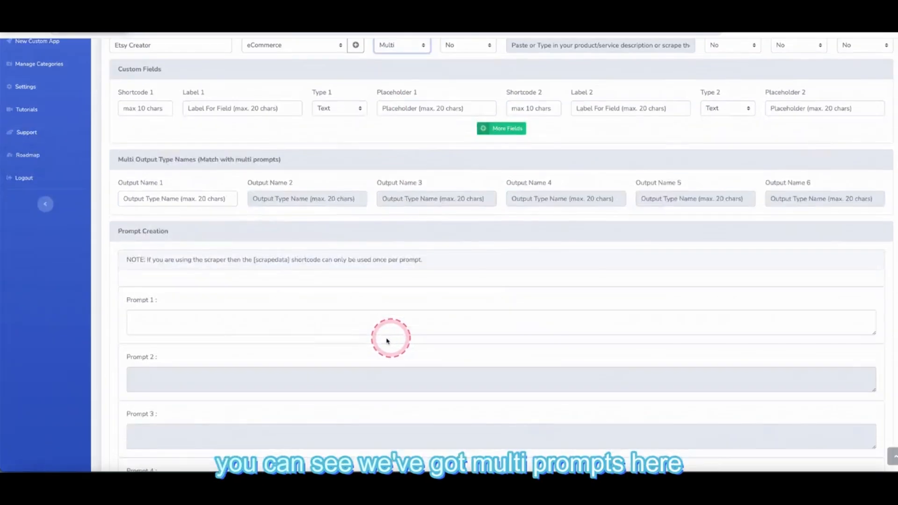
{"action": "scroll", "coordinate": [281, 360], "scroll_direction": "up", "scroll_amount": 10}
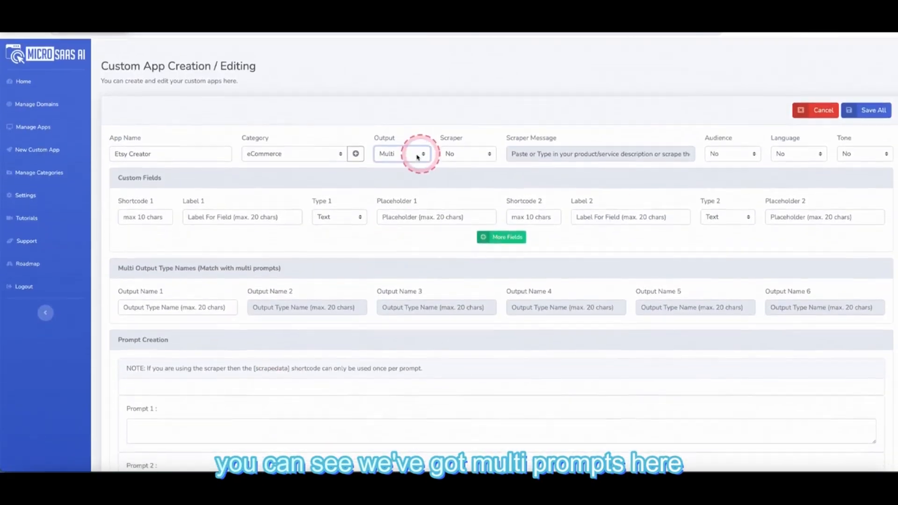
{"action": "left_click", "coordinate": [415, 152]}
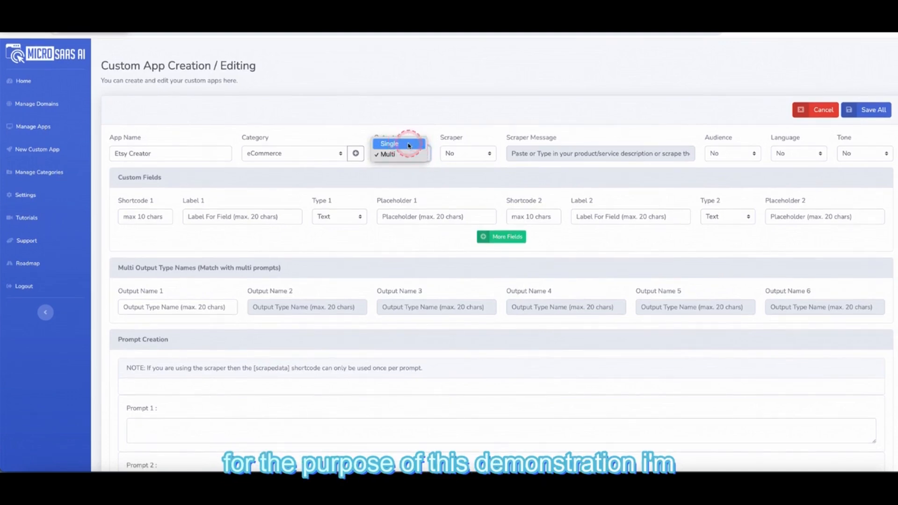
{"action": "left_click", "coordinate": [408, 143]}
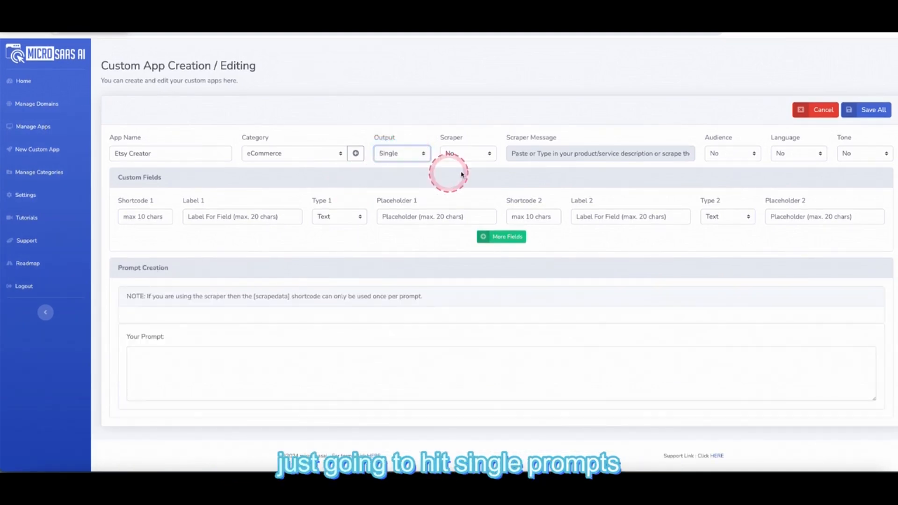
{"action": "left_click", "coordinate": [479, 154]}
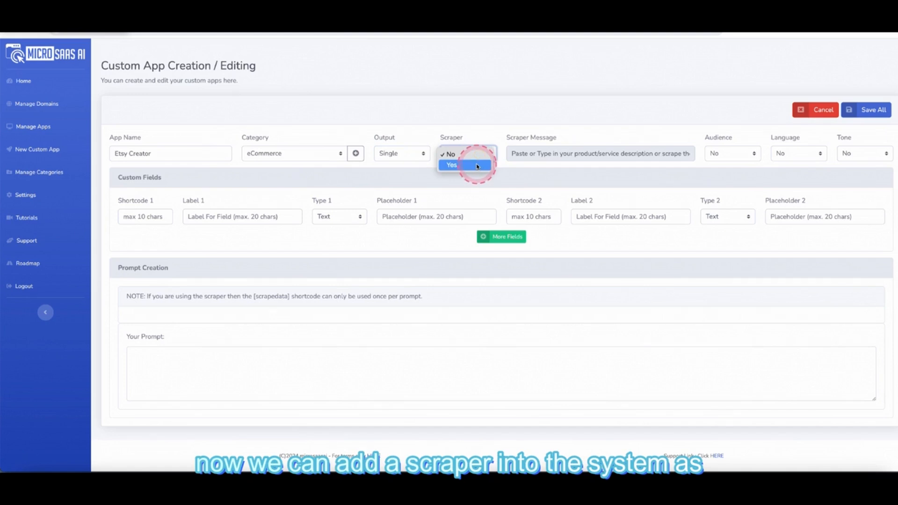
{"action": "left_click", "coordinate": [477, 165]}
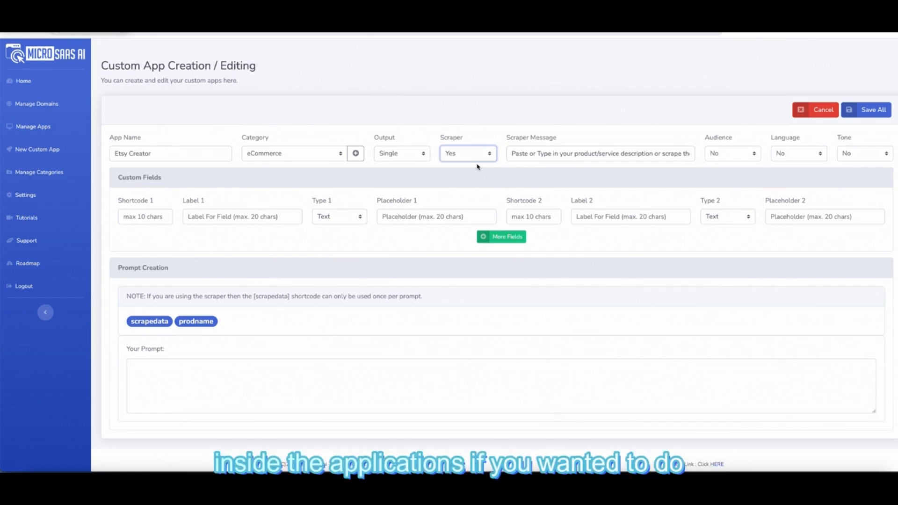
{"action": "left_click", "coordinate": [484, 155]}
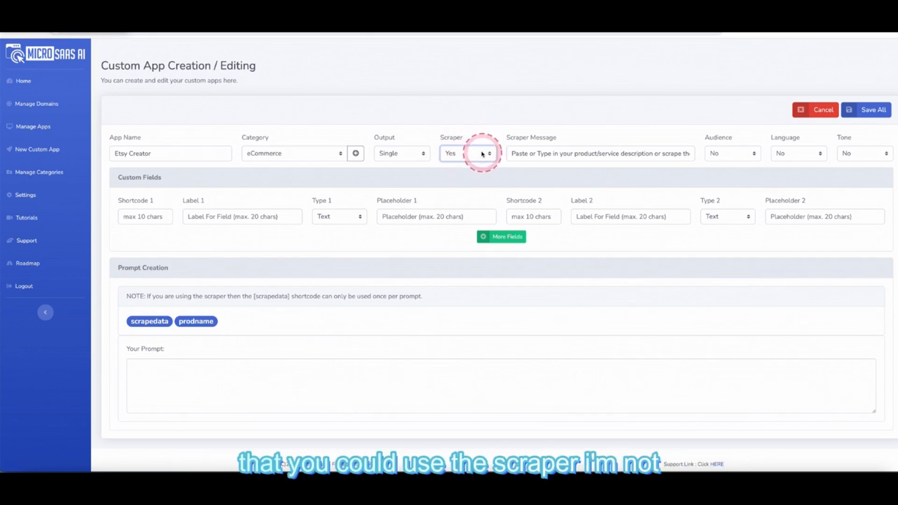
{"action": "left_click", "coordinate": [476, 145]}
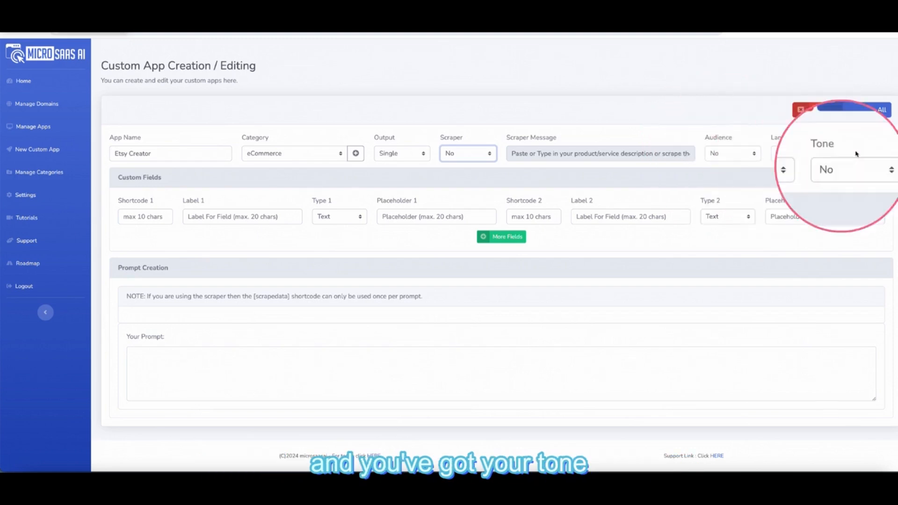
- Set the Audience, Language and Tone options to Yes for Etsy Creator
{"action": "left_click", "coordinate": [755, 154]}
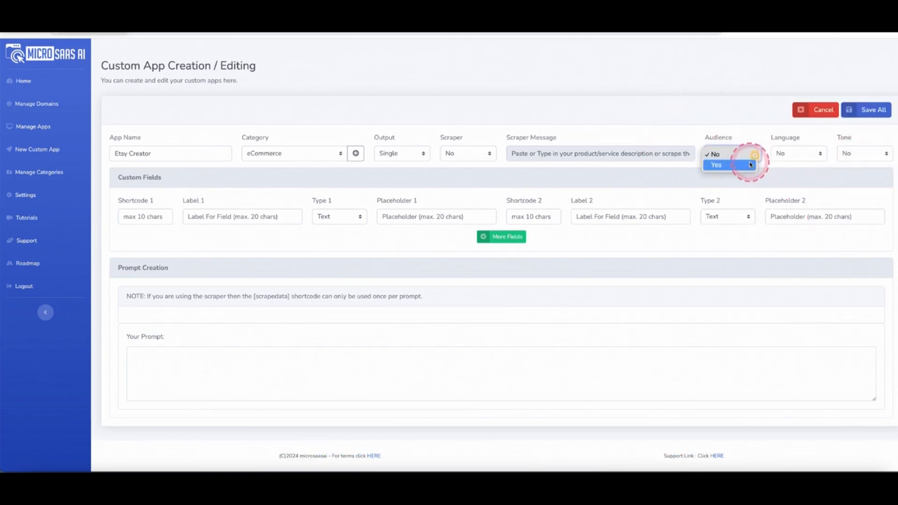
{"action": "left_click", "coordinate": [734, 164]}
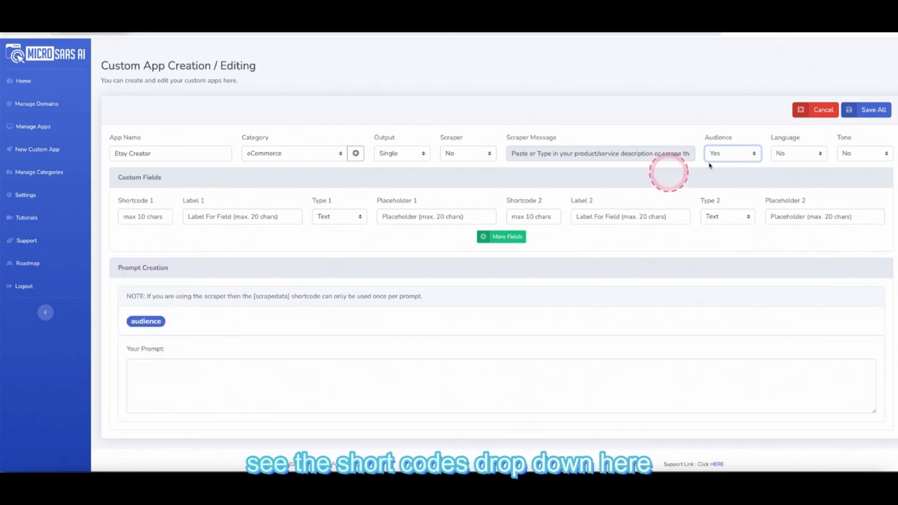
{"action": "left_click", "coordinate": [797, 153]}
{"action": "key", "text": "Return"}
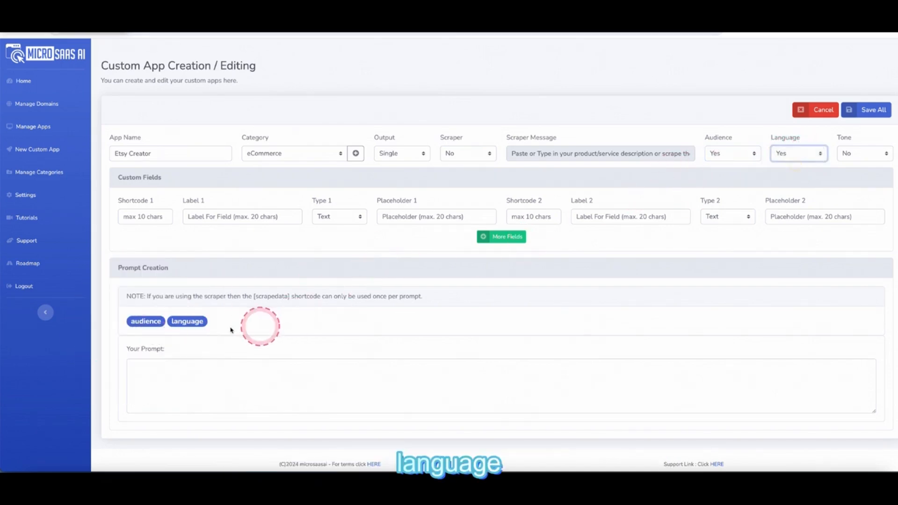
{"action": "left_click", "coordinate": [862, 154]}
{"action": "left_click", "coordinate": [856, 163]}
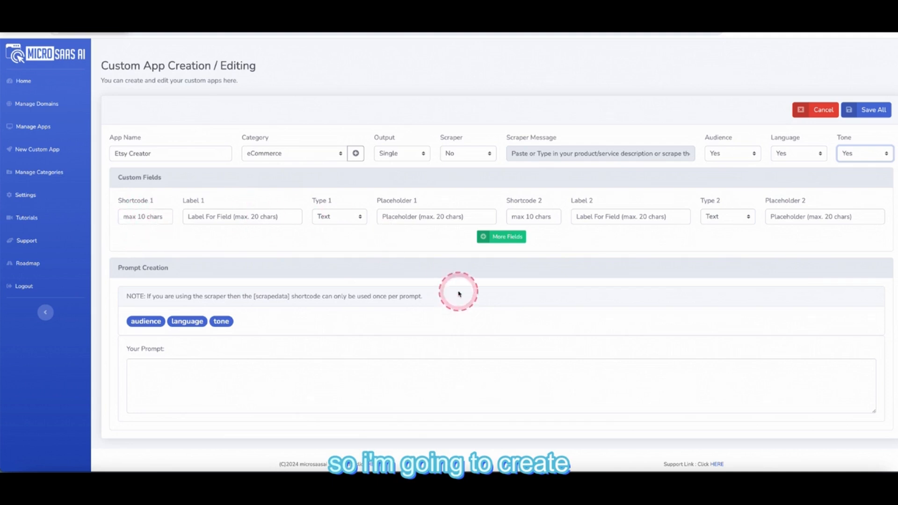
{"action": "left_click", "coordinate": [155, 373]}
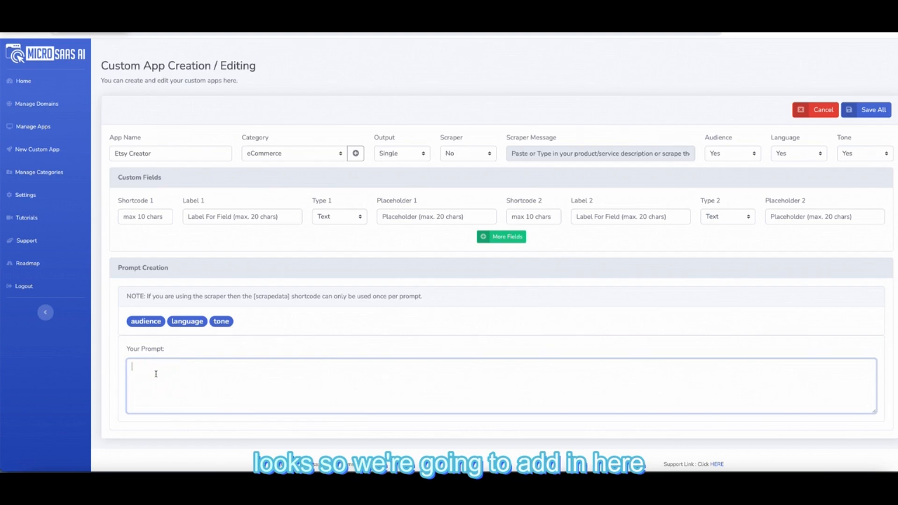
- Type the prompt opening: 'I want you to act as an expert on listing Etsy products…'
{"action": "left_click", "coordinate": [156, 374]}
{"action": "type", "text": "I want"}
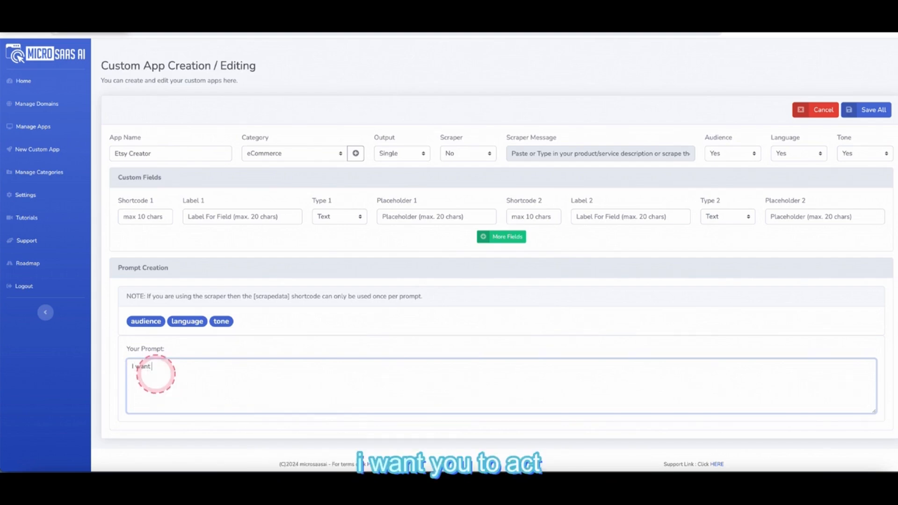
{"action": "type", "text": " you to act "}
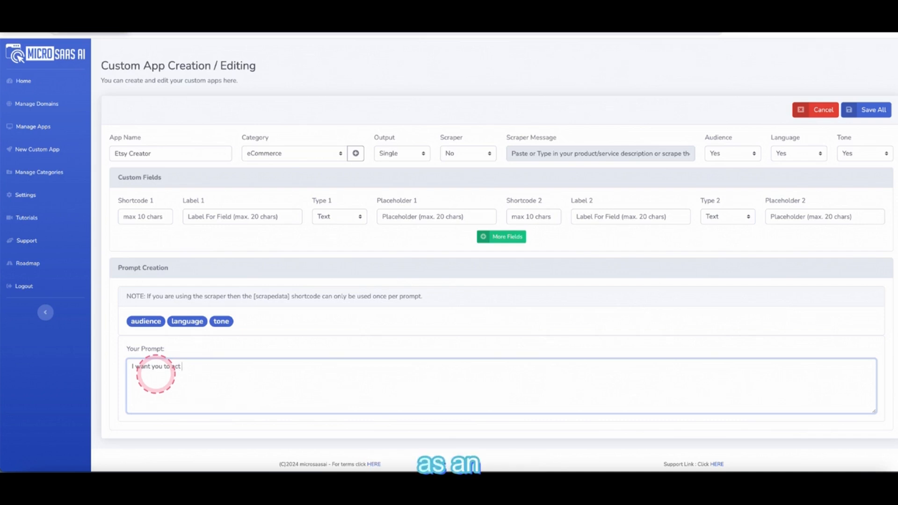
{"action": "type", "text": "as an expert on listing Etsy"}
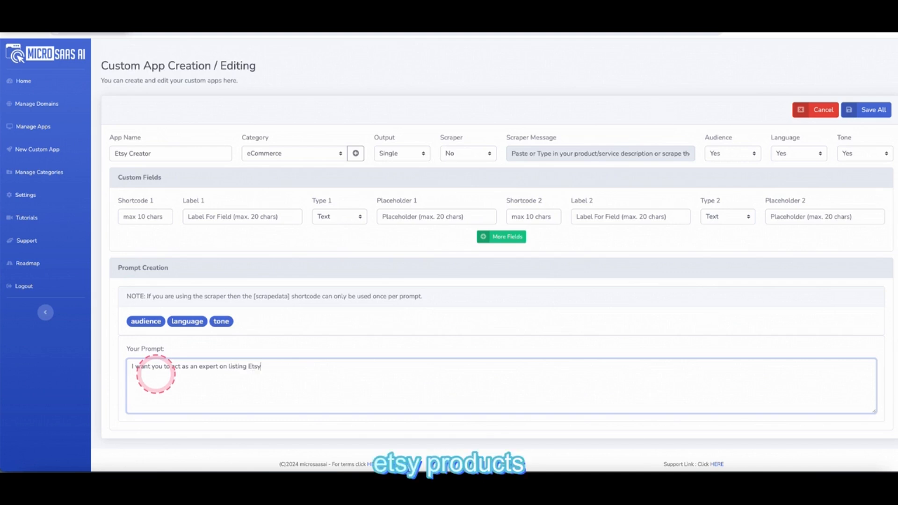
{"action": "type", "text": " products"}
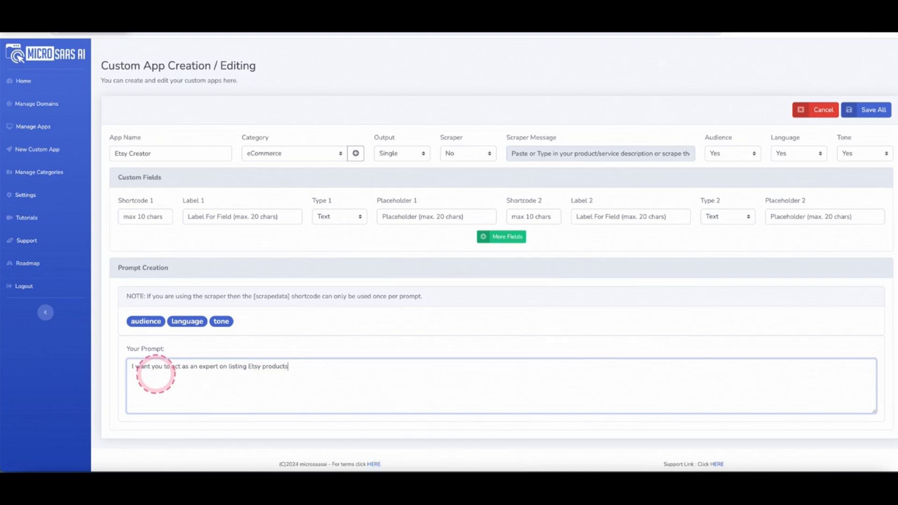
{"action": "type", "text": ". I would "}
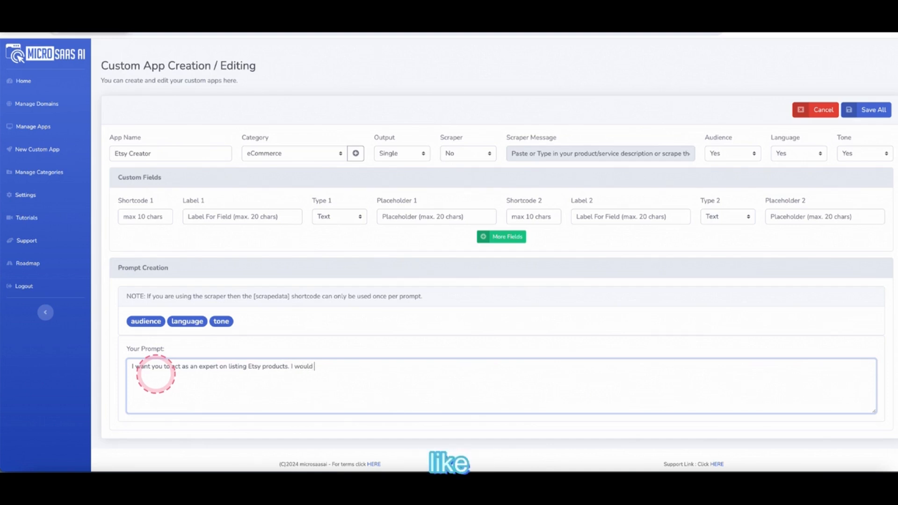
{"action": "type", "text": "like you to write me"}
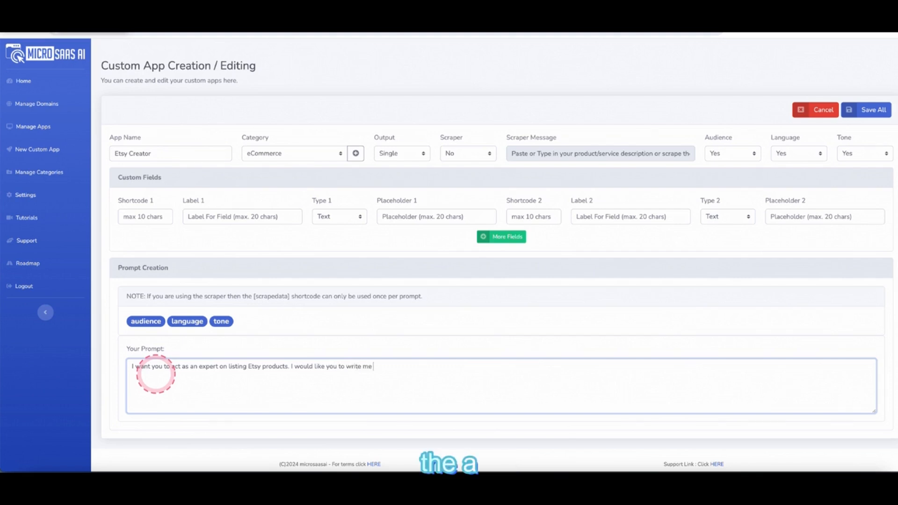
{"action": "type", "text": " a descript"}
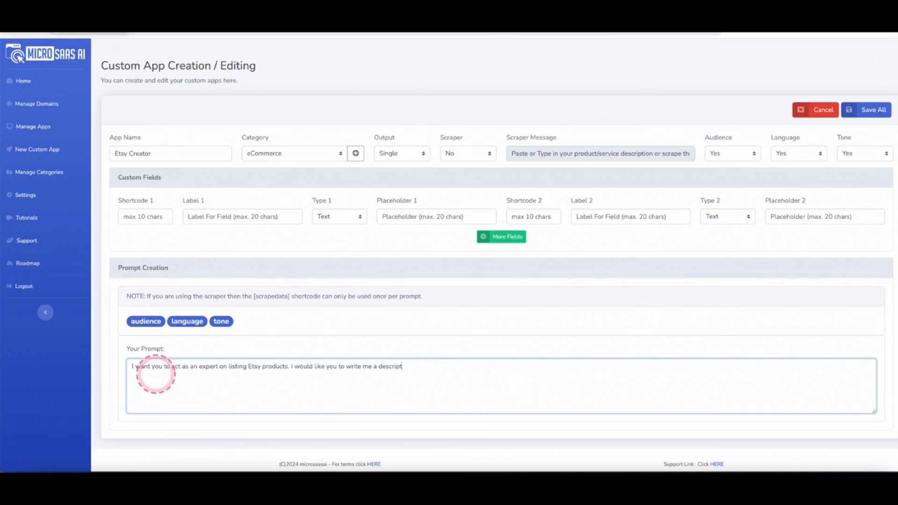
{"action": "type", "text": "ion for this product"}
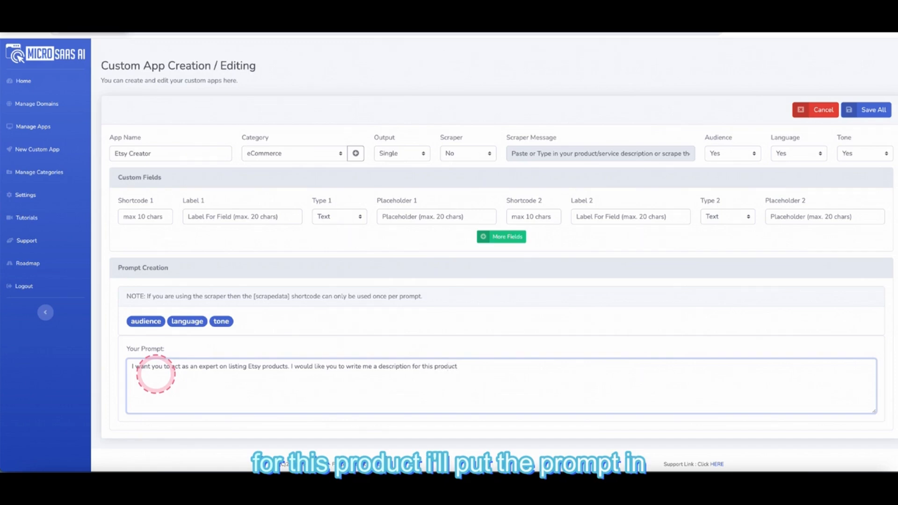
{"action": "type", "text": " and I would li"}
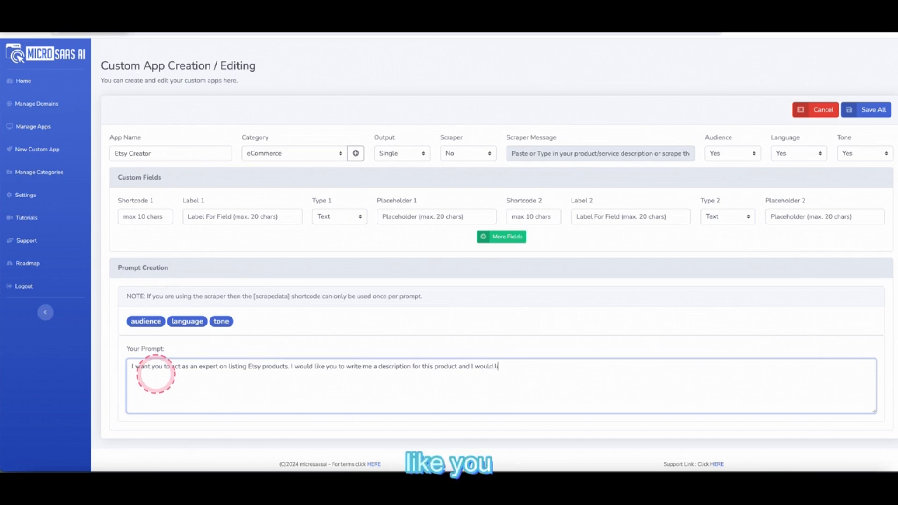
{"action": "type", "text": "ke you to "}
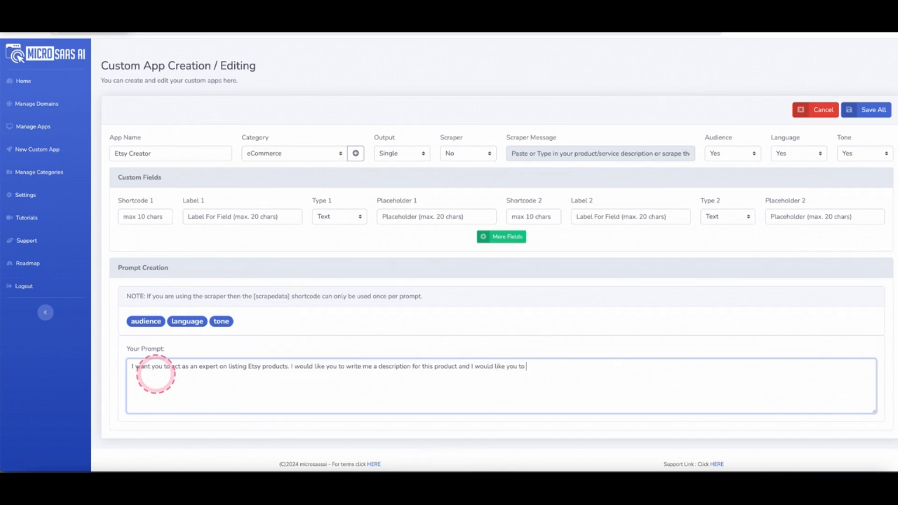
{"action": "type", "text": "give me thre"}
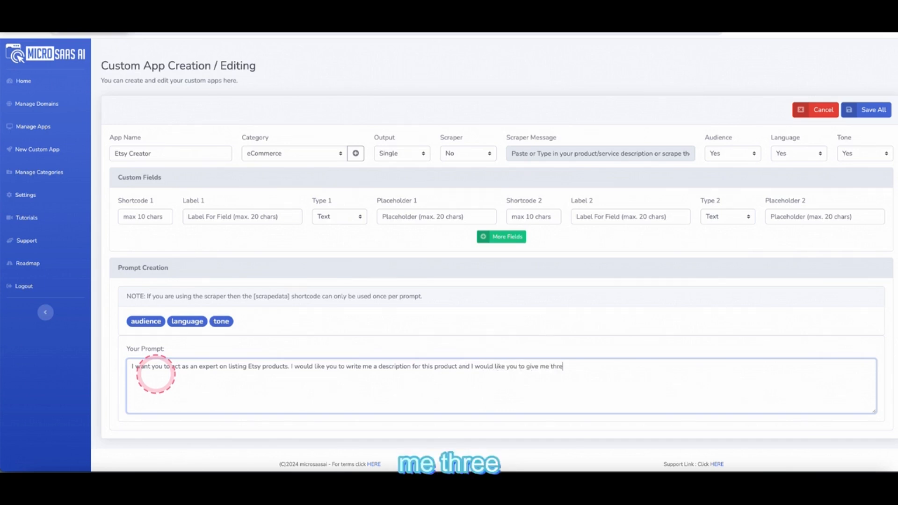
{"action": "type", "text": "e descri"}
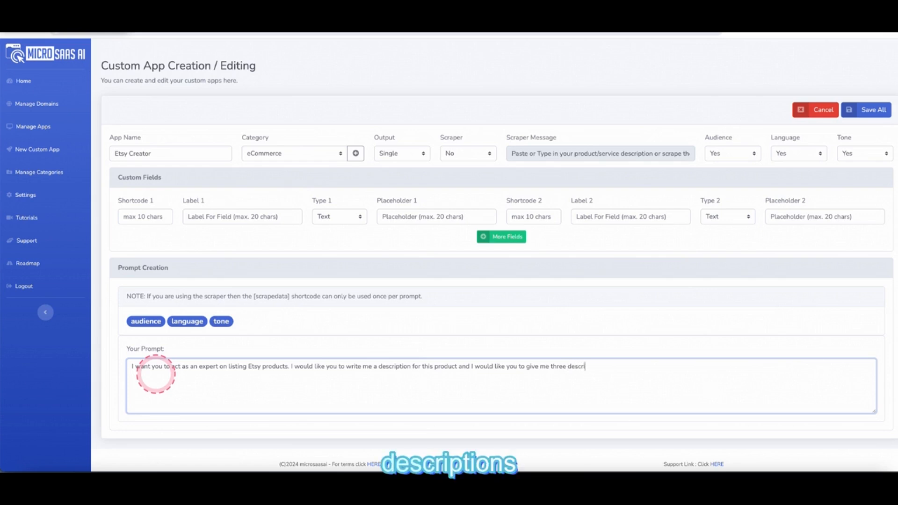
{"action": "type", "text": "pt"}
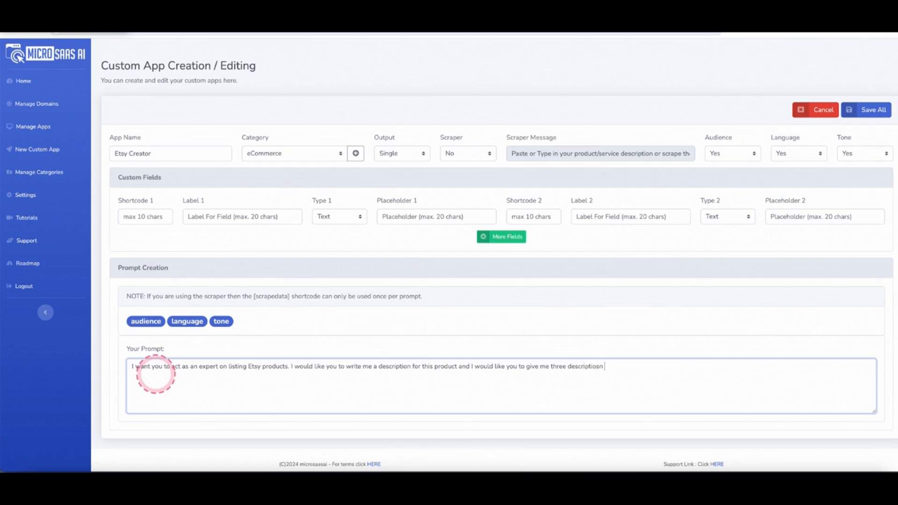
{"action": "type", "text": "ions to choose from"}
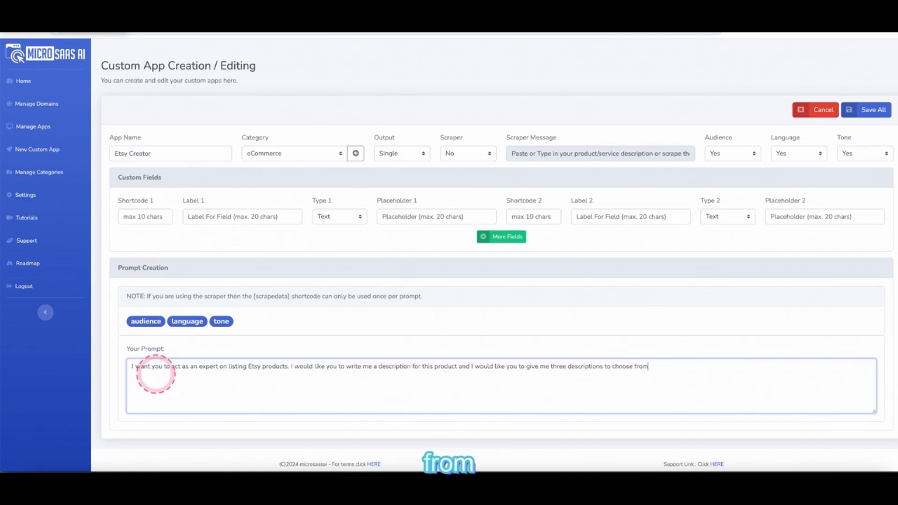
{"action": "type", "text": ". I would also like thre"}
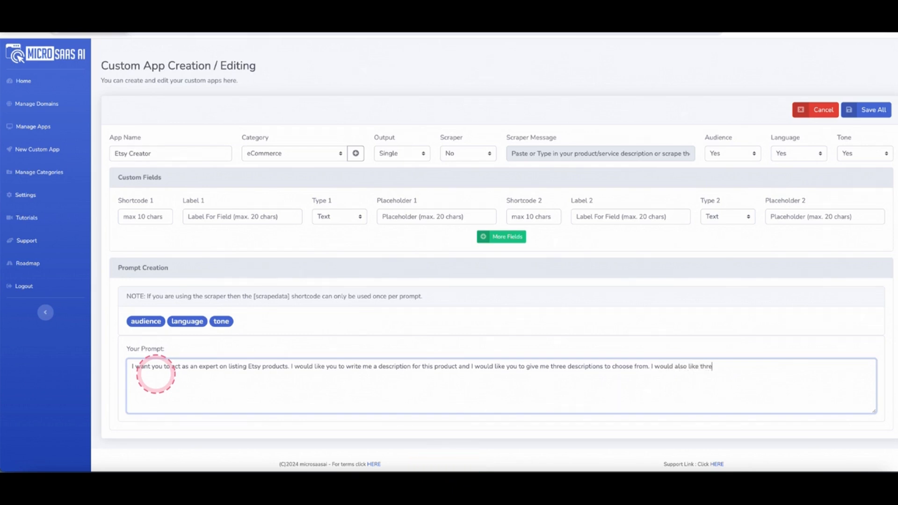
{"action": "type", "text": "e headlines for this product"}
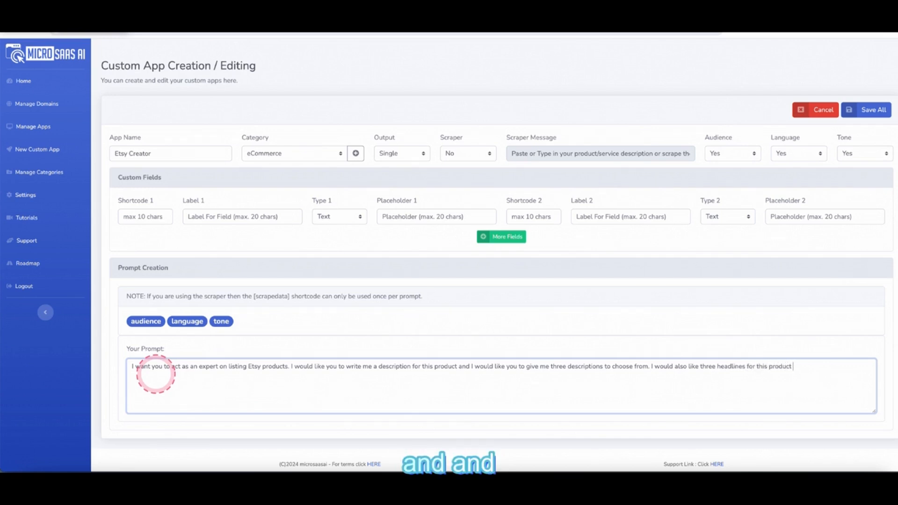
{"action": "type", "text": " and I would like"}
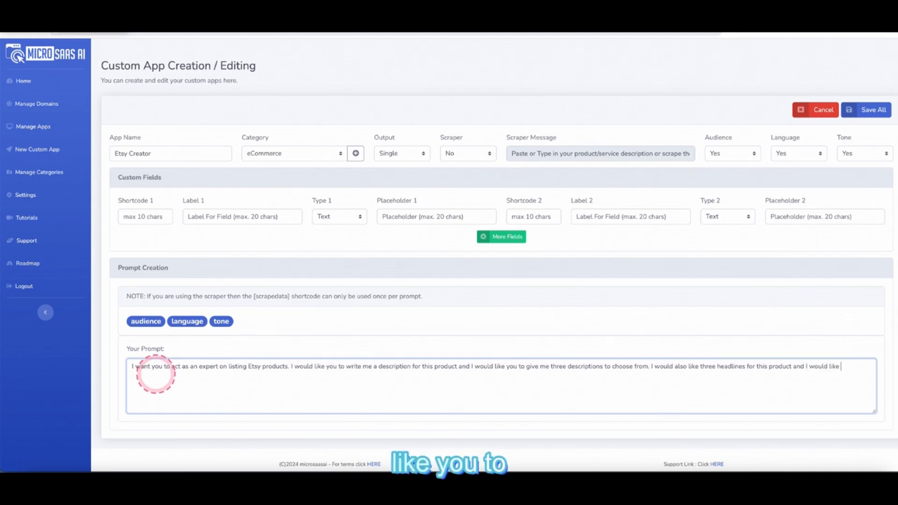
{"action": "type", "text": " you to "}
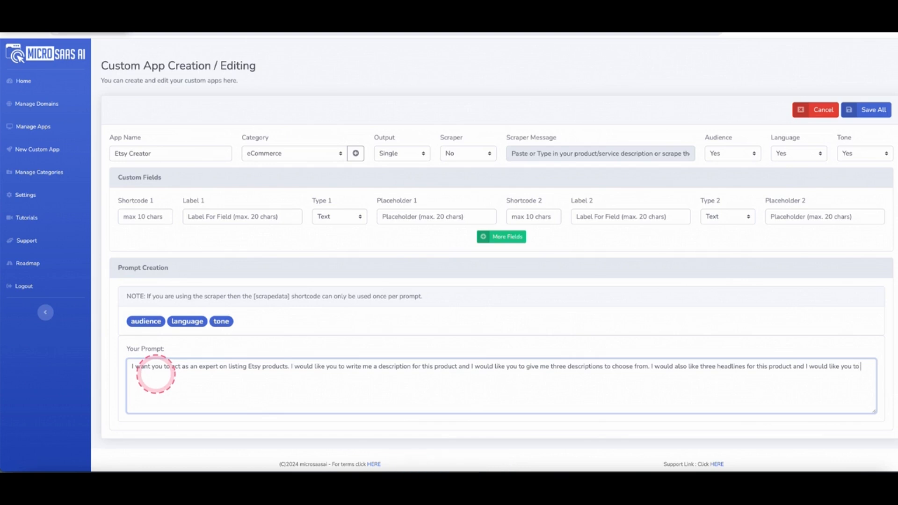
{"action": "type", "text": "ou"}
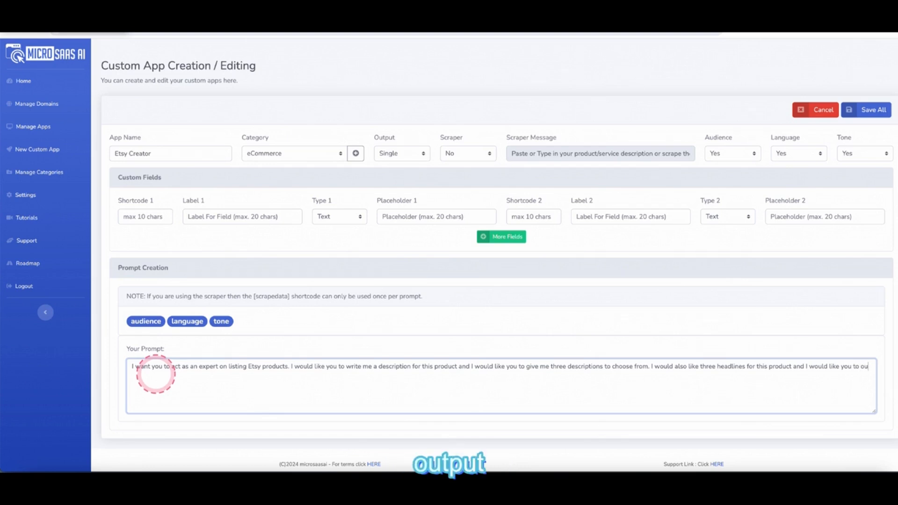
{"action": "type", "text": "tput te"}
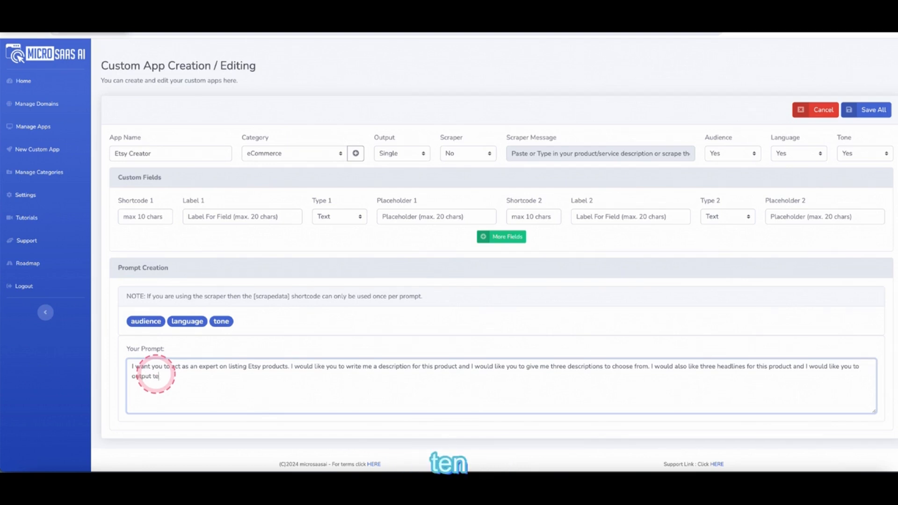
{"action": "type", "text": "n keywords for this produc"}
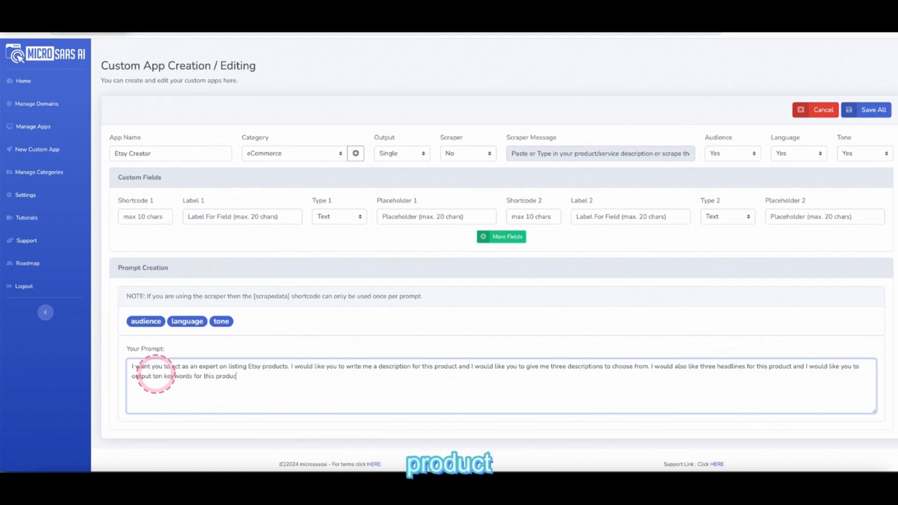
{"action": "type", "text": "t."}
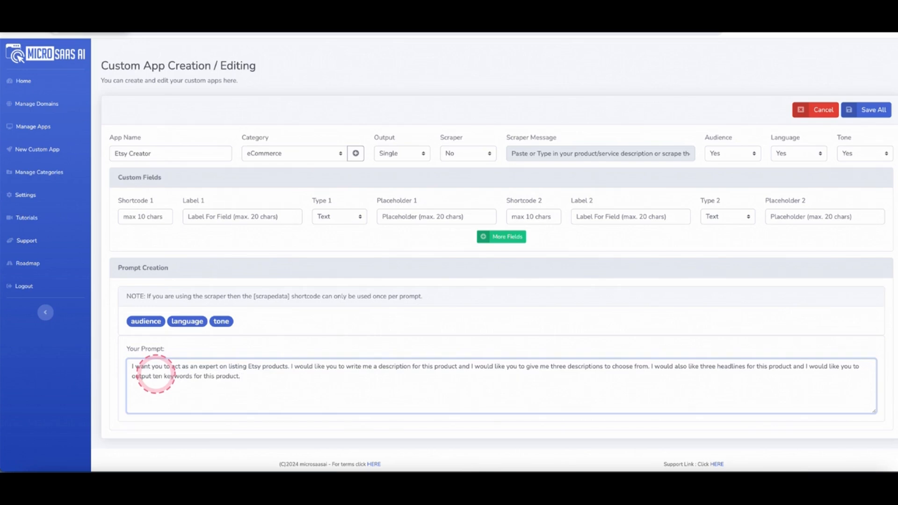
{"action": "type", "text": " I would like you to"}
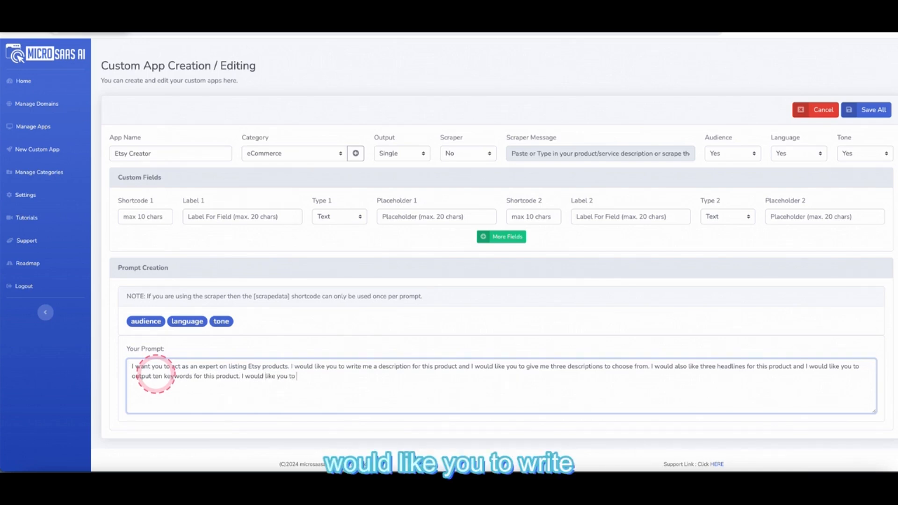
{"action": "type", "text": " write in "}
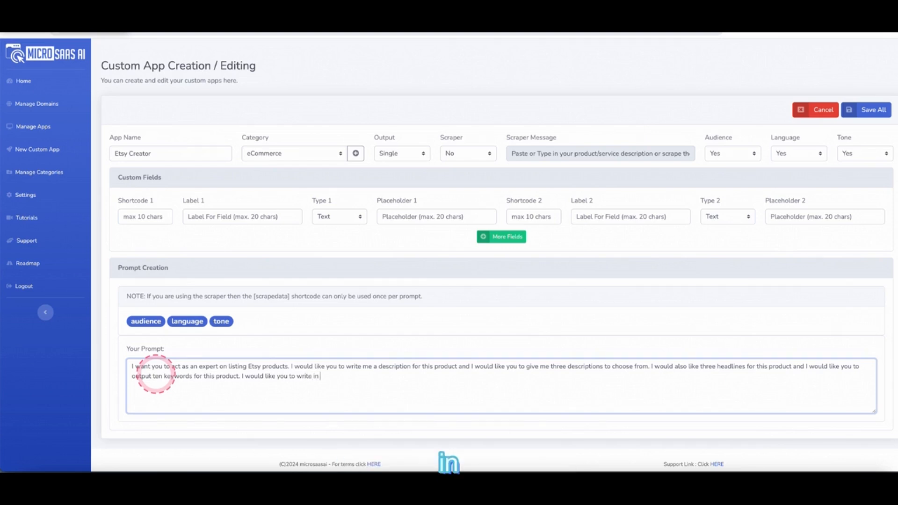
{"action": "type", "text": "this tone"}
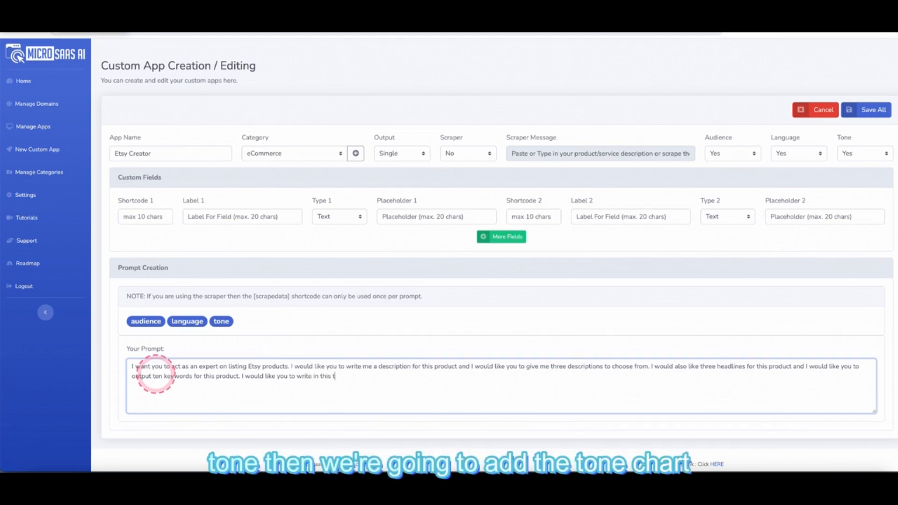
- Continue the prompt with [tone], [language] and [audience] shortcodes and ask for the best Etsy category
{"action": "left_click", "coordinate": [221, 321]}
{"action": "type", "text": "in this lan"}
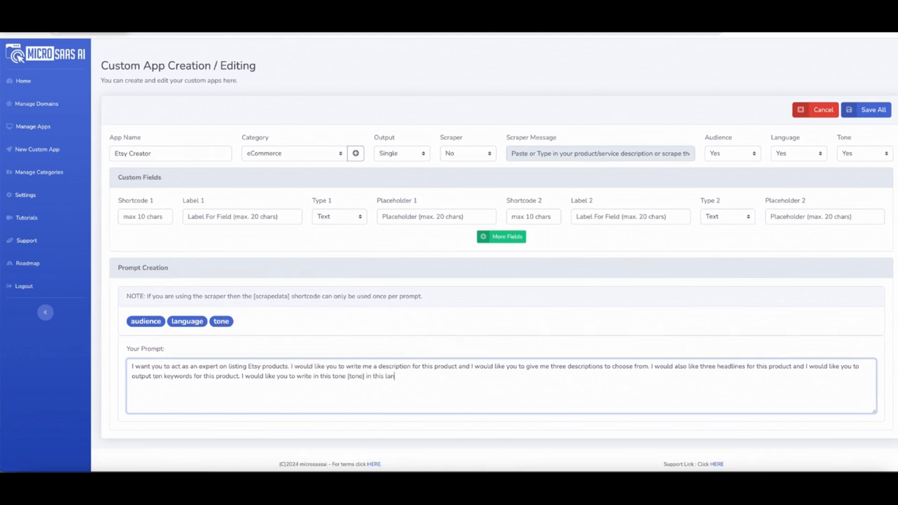
{"action": "type", "text": "age"}
{"action": "left_click", "coordinate": [194, 321]}
{"action": "type", "text": "for this audience"}
{"action": "left_click", "coordinate": [146, 322]}
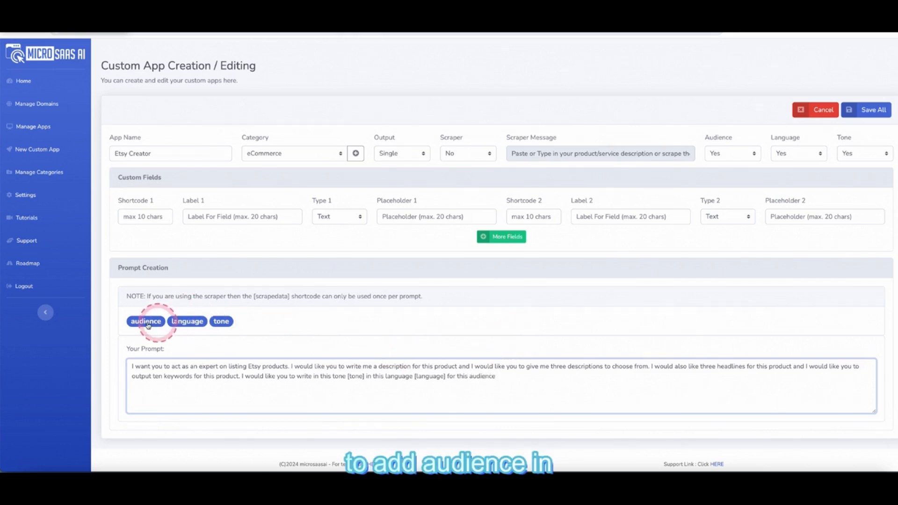
{"action": "type", "text": "and I would like yo"}
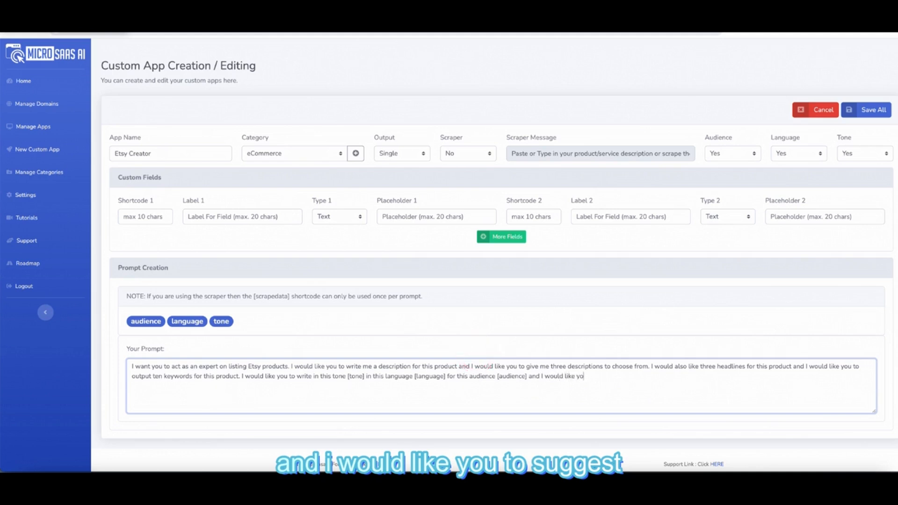
{"action": "type", "text": "u to sugges"}
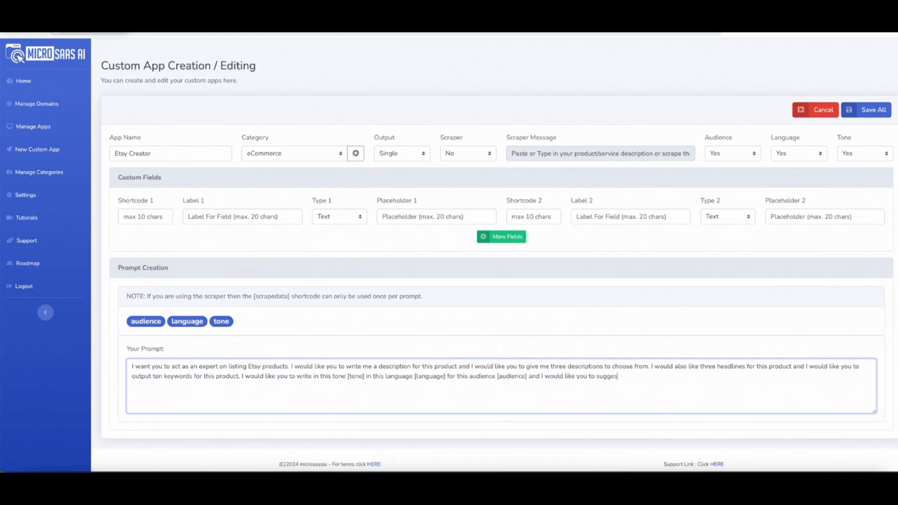
{"action": "type", "text": "t the best category in Etsy for this product"}
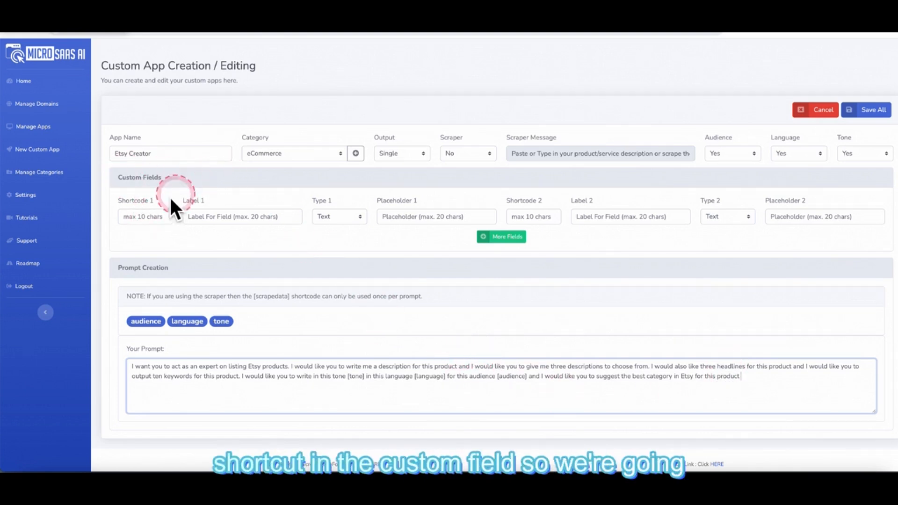
- Add a custom field with shortcode Product and label 'Product Description'
{"action": "left_click", "coordinate": [139, 217]}
{"action": "type", "text": "Product"}
{"action": "left_click", "coordinate": [253, 322]}
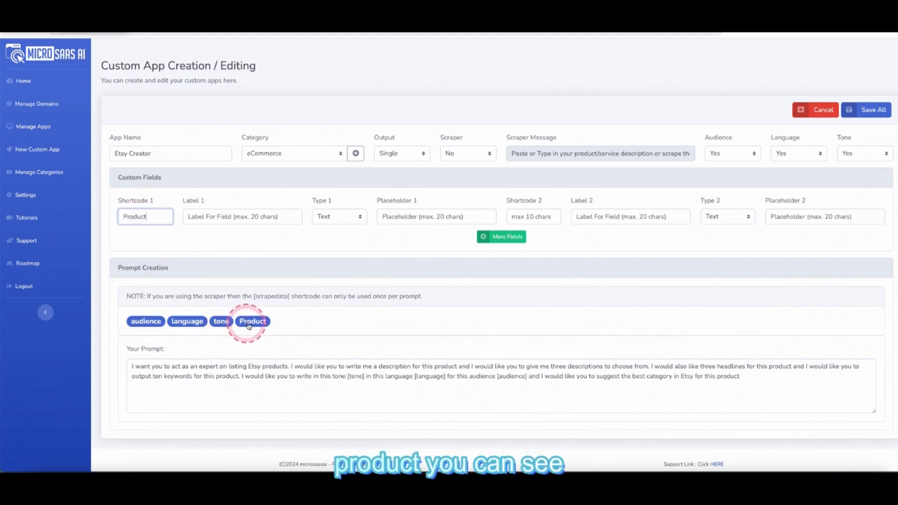
{"action": "left_click", "coordinate": [206, 220]}
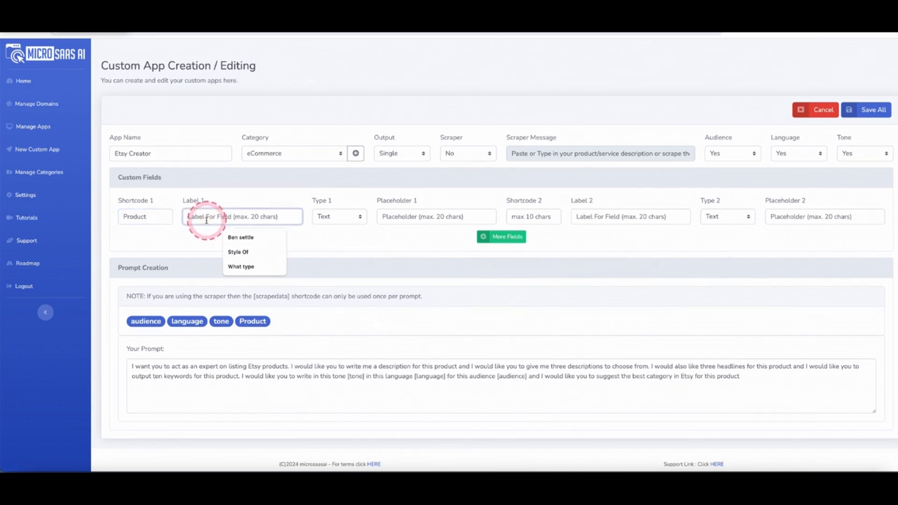
{"action": "type", "text": "Product D"}
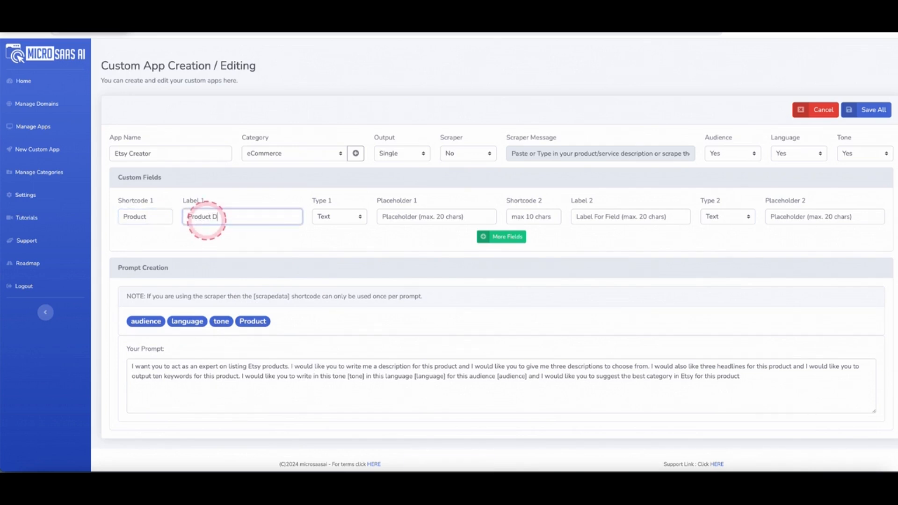
{"action": "type", "text": "escription"}
- Keep the Product field as plain text input with placeholder 'Add product details'
{"action": "left_click", "coordinate": [323, 217]}
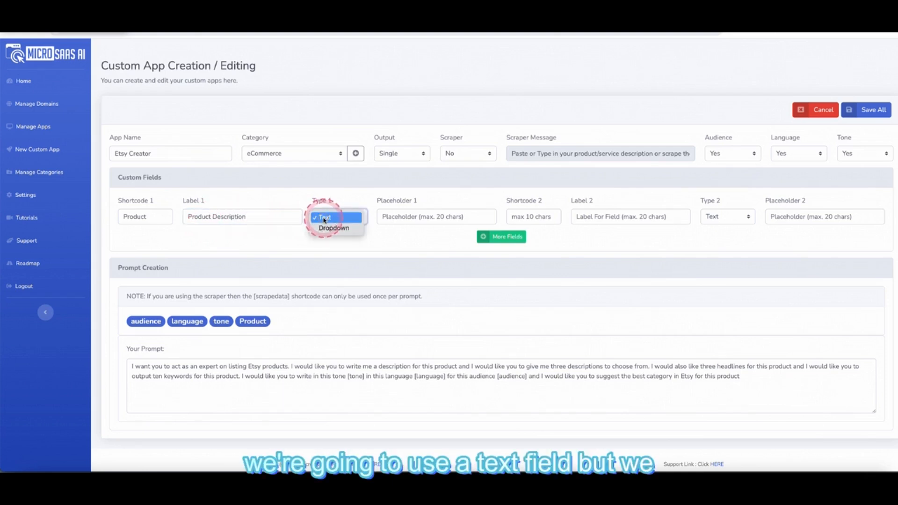
{"action": "left_click", "coordinate": [327, 227]}
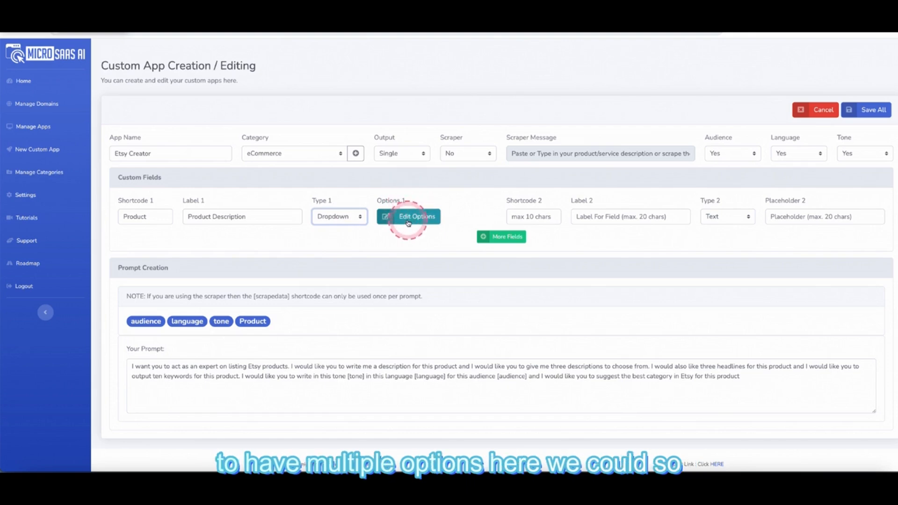
{"action": "left_click", "coordinate": [408, 218]}
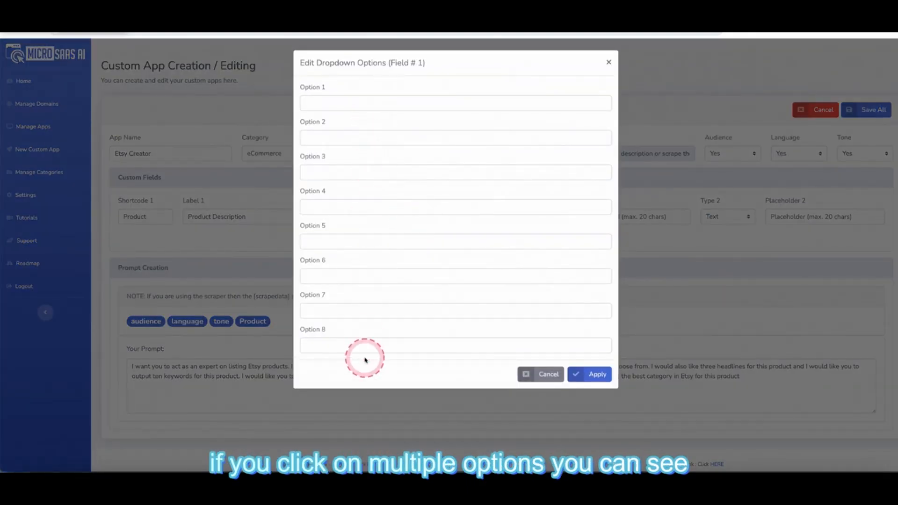
{"action": "left_click", "coordinate": [609, 63]}
{"action": "left_click", "coordinate": [350, 217]}
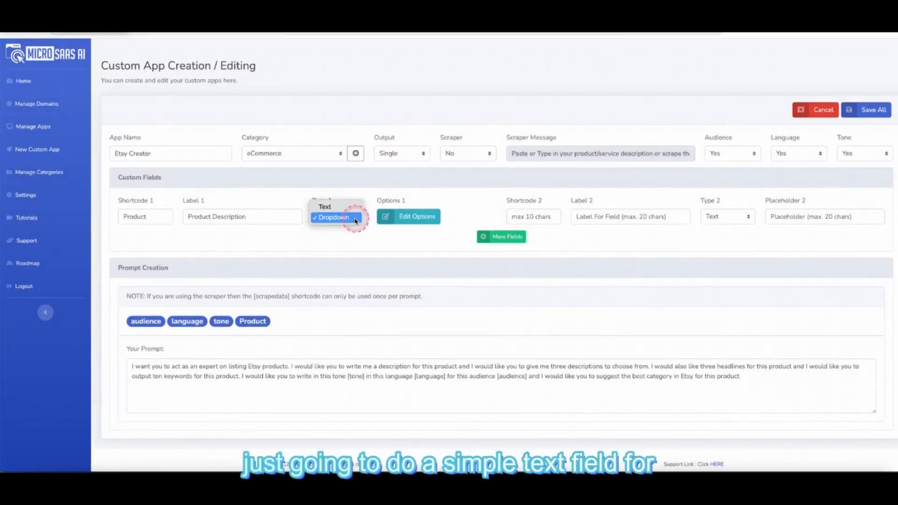
{"action": "left_click", "coordinate": [346, 206]}
{"action": "left_click", "coordinate": [388, 215]}
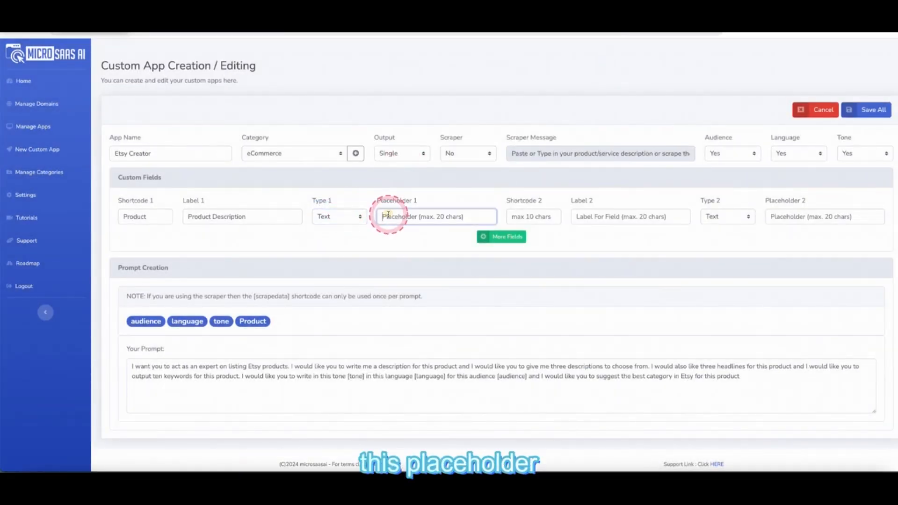
{"action": "type", "text": "Add product details"}
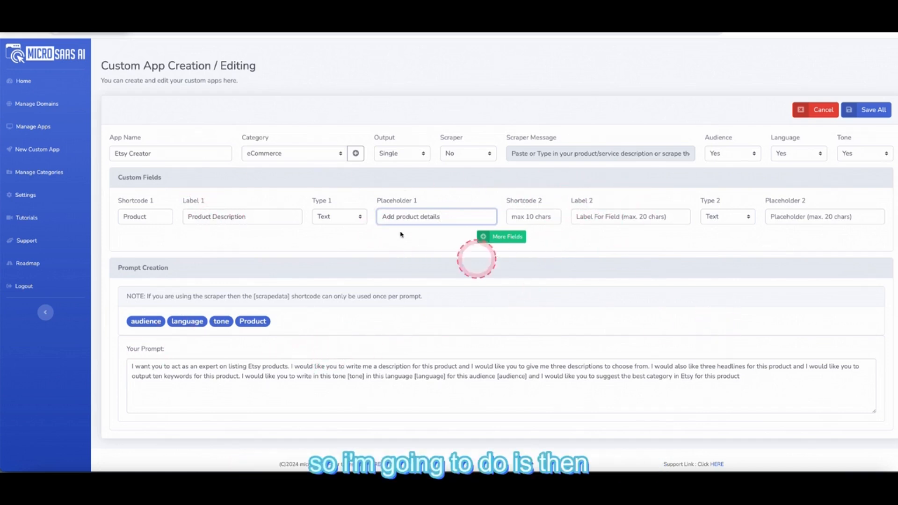
- Insert the [Product] shortcode after each 'this product' mention and at the prompt's end
{"action": "left_click", "coordinate": [461, 367]}
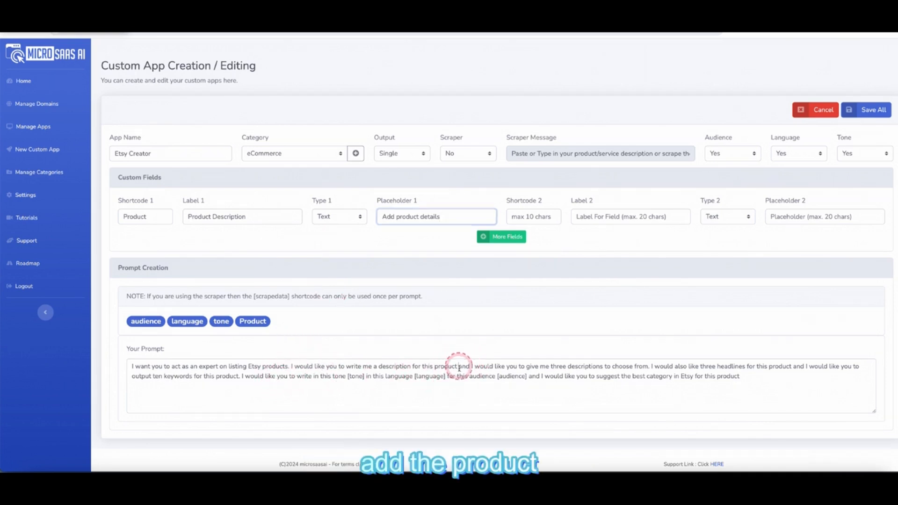
{"action": "left_click", "coordinate": [260, 324]}
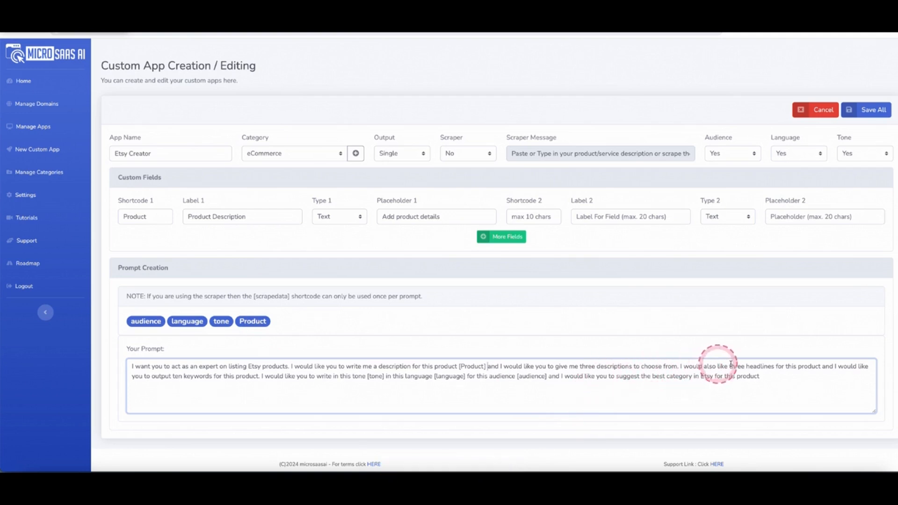
{"action": "left_click", "coordinate": [821, 366]}
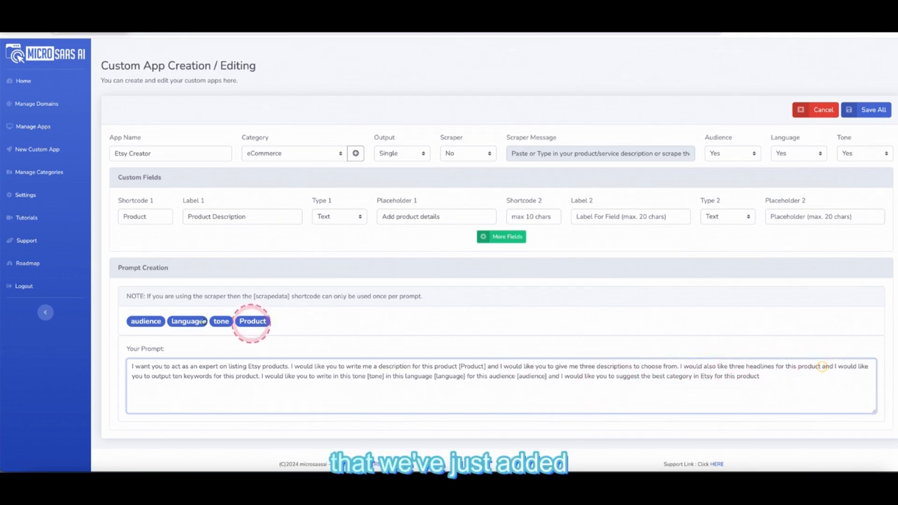
{"action": "left_click", "coordinate": [256, 320]}
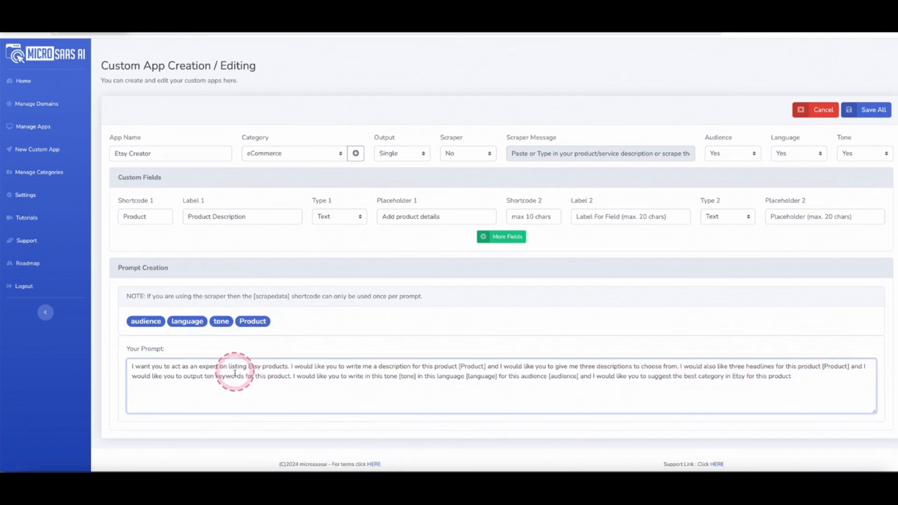
{"action": "left_click", "coordinate": [290, 374]}
{"action": "left_click", "coordinate": [255, 321]}
{"action": "left_click", "coordinate": [488, 380]}
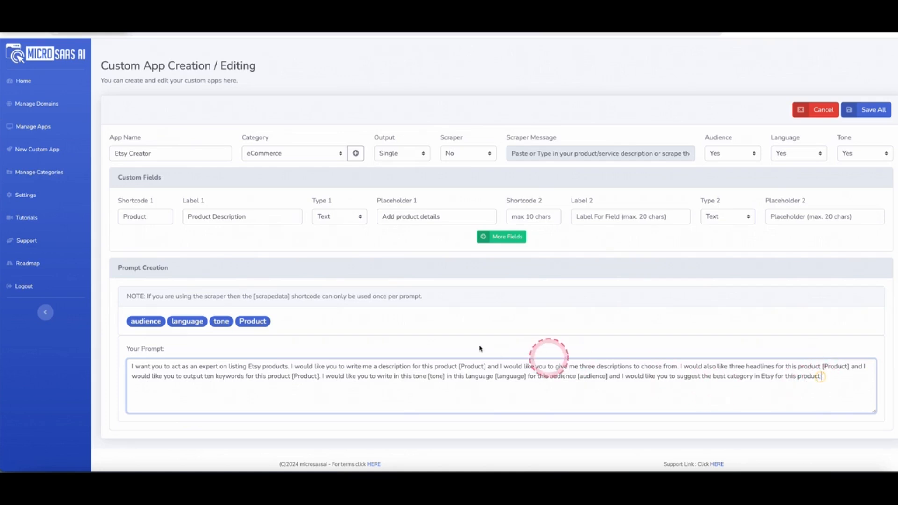
{"action": "left_click", "coordinate": [252, 321]}
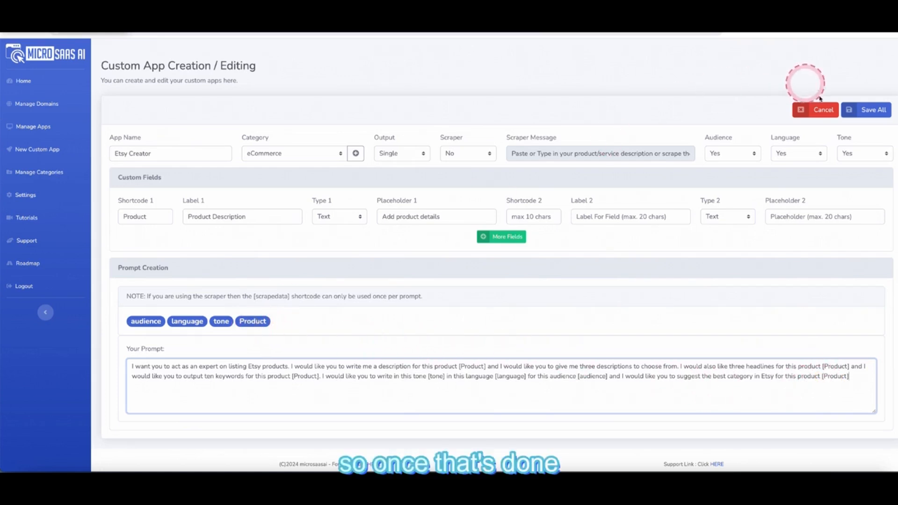
- Save the Etsy Creator app and find it in the Manage Apps list
{"action": "left_click", "coordinate": [867, 112]}
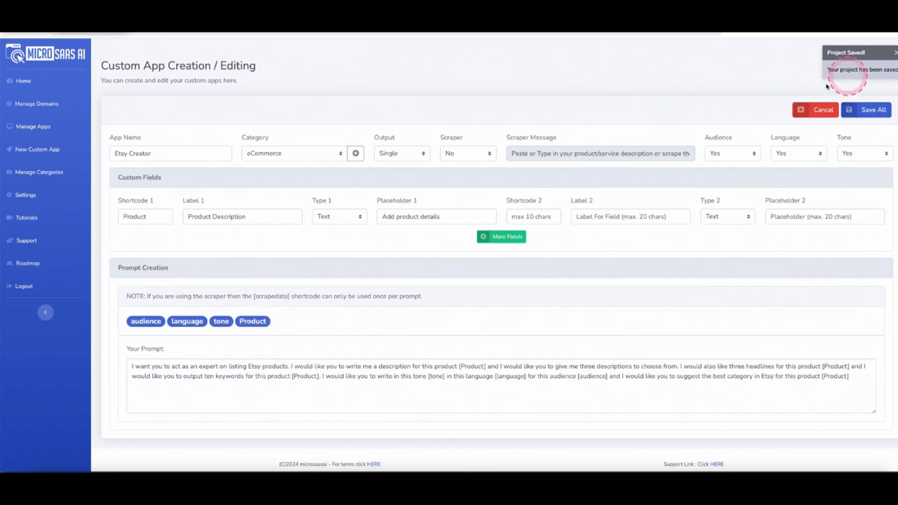
{"action": "left_click", "coordinate": [43, 127]}
{"action": "left_click", "coordinate": [542, 374]}
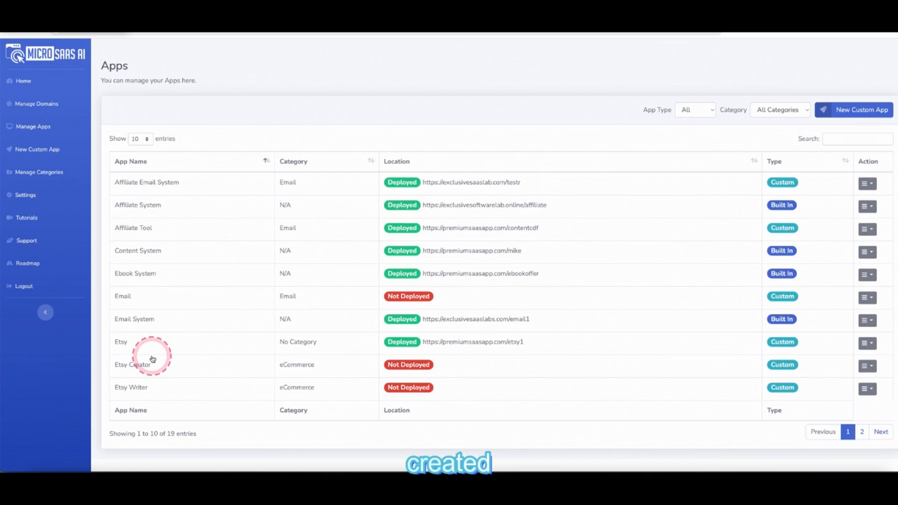
- Choose Test from the Etsy Creator row's Action menu
{"action": "left_click", "coordinate": [871, 367]}
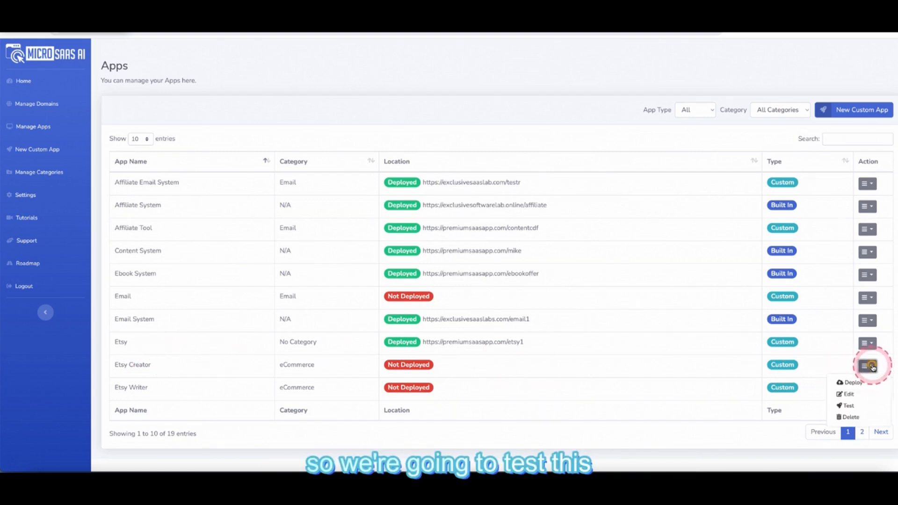
{"action": "left_click", "coordinate": [856, 406]}
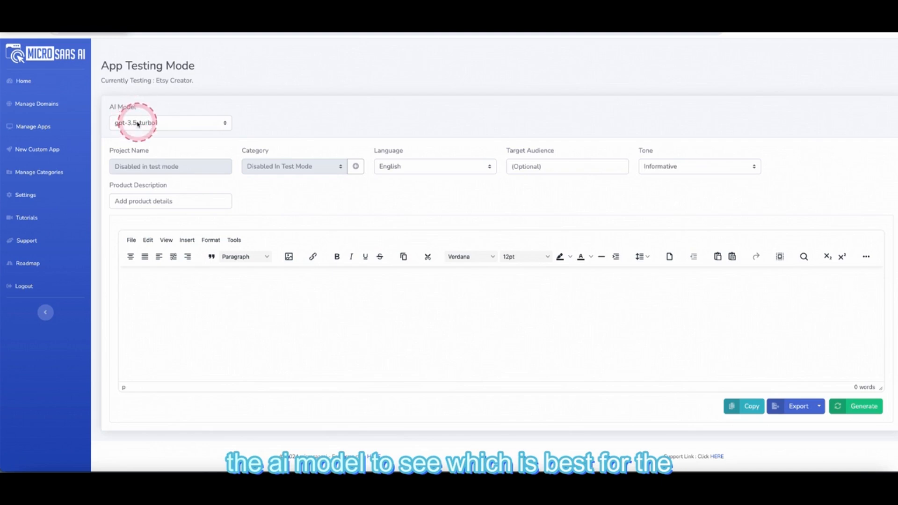
- Try the custom AI model option, then keep gpt-3.5-turbo with English output
{"action": "left_click", "coordinate": [133, 122]}
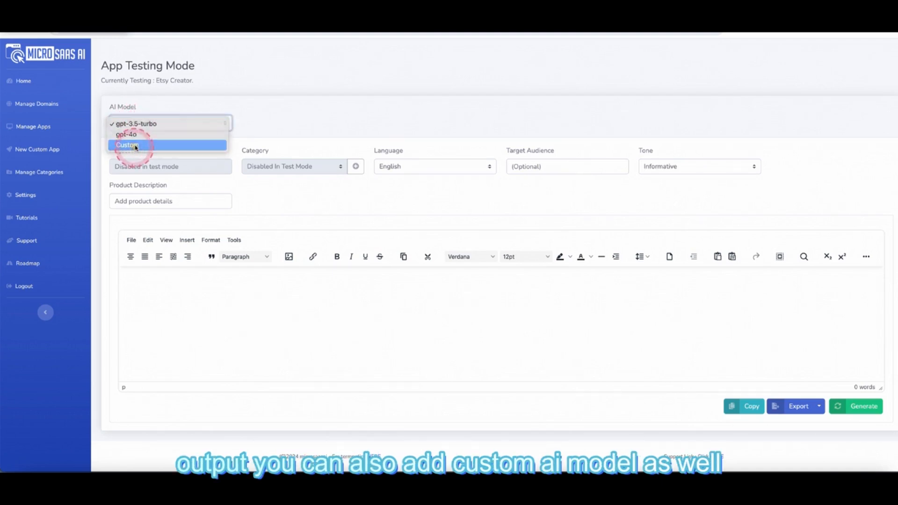
{"action": "left_click", "coordinate": [134, 145]}
{"action": "left_click", "coordinate": [160, 123]}
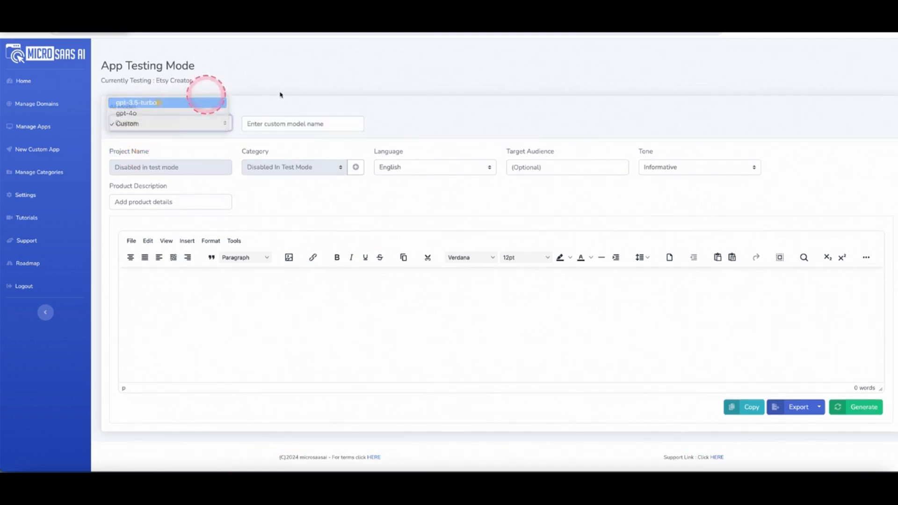
{"action": "left_click", "coordinate": [197, 103]}
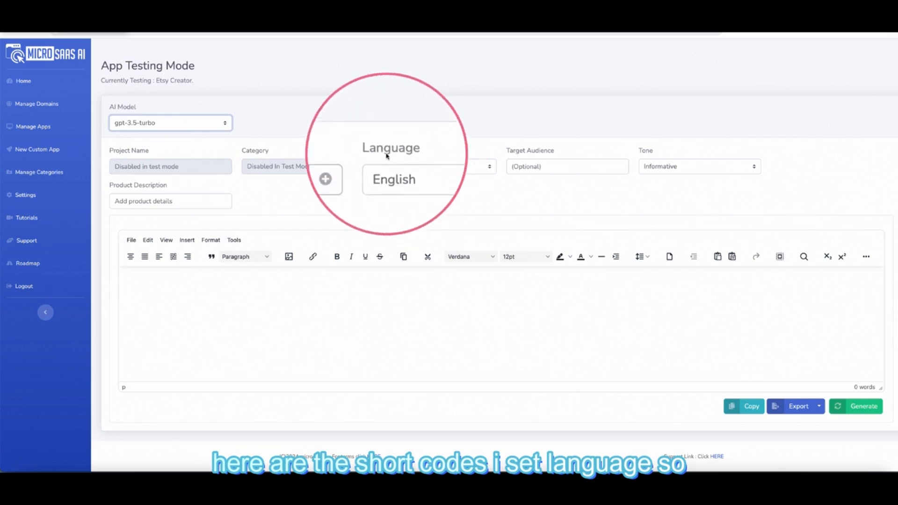
{"action": "left_click", "coordinate": [410, 170]}
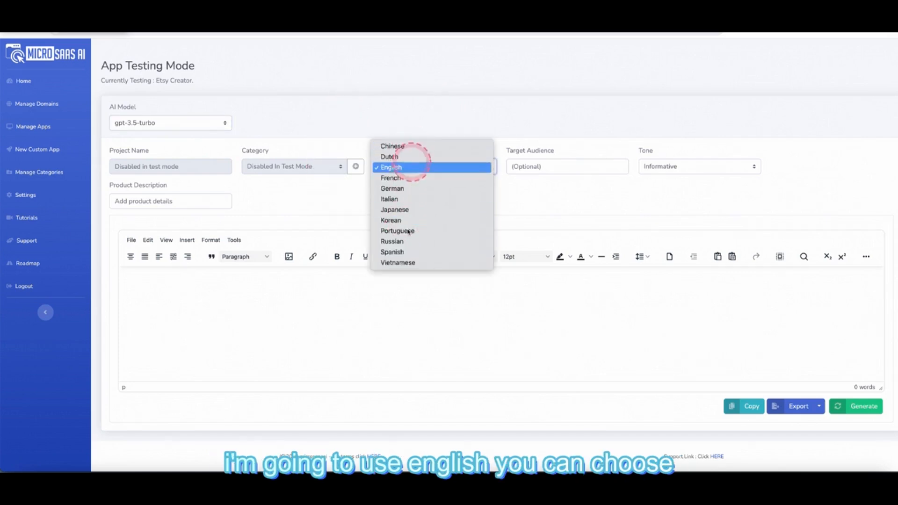
{"action": "left_click", "coordinate": [423, 119]}
- Set Target Audience to Female, Tone to Friendly, and product description 'Handmade bath'
{"action": "left_click", "coordinate": [559, 169]}
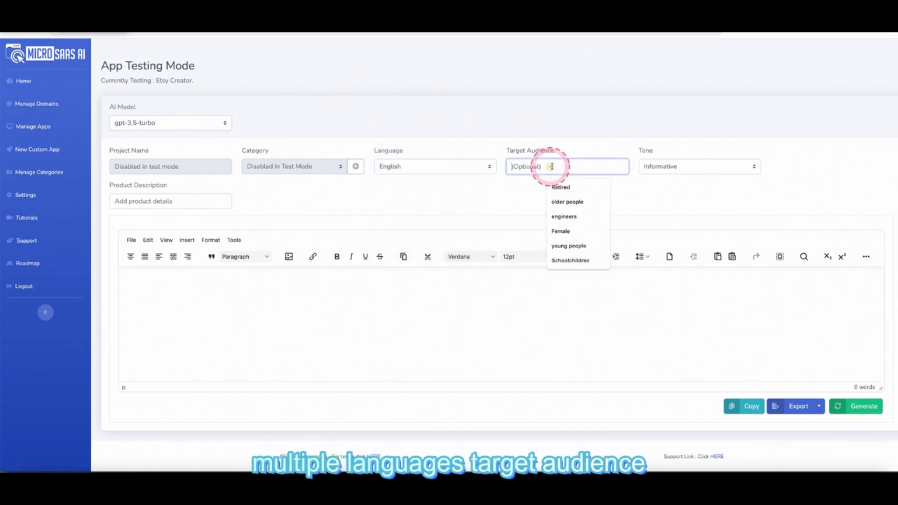
{"action": "left_click", "coordinate": [571, 221]}
{"action": "left_click_drag", "start_coordinate": [556, 170], "coordinate": [503, 165]}
{"action": "type", "text": "fem"}
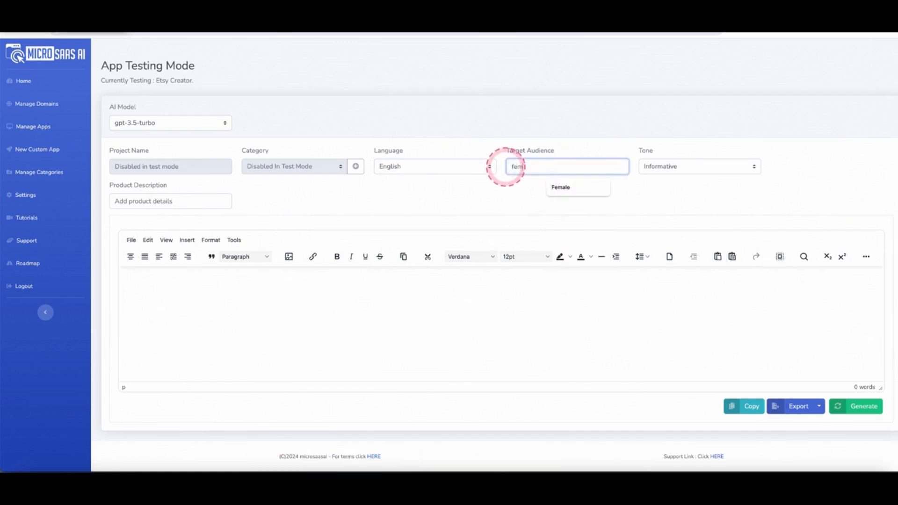
{"action": "left_click", "coordinate": [578, 184]}
{"action": "left_click", "coordinate": [669, 166]}
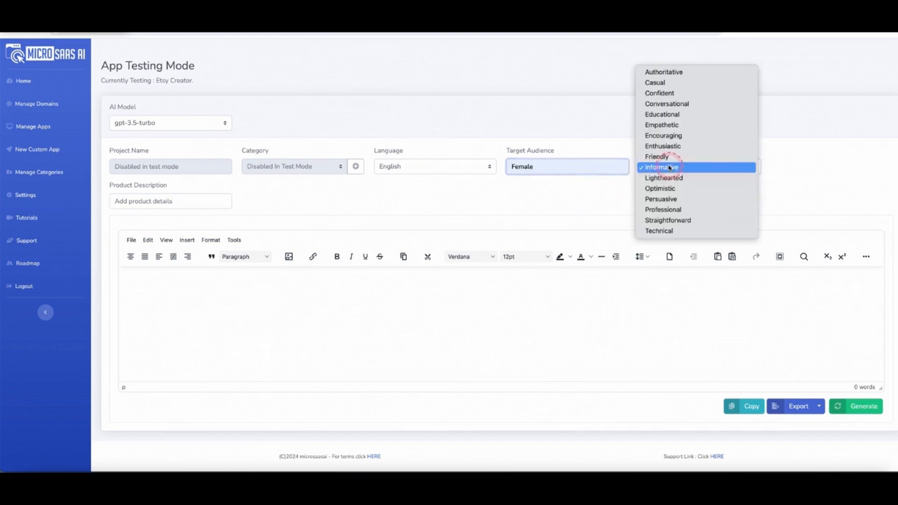
{"action": "left_click", "coordinate": [674, 157]}
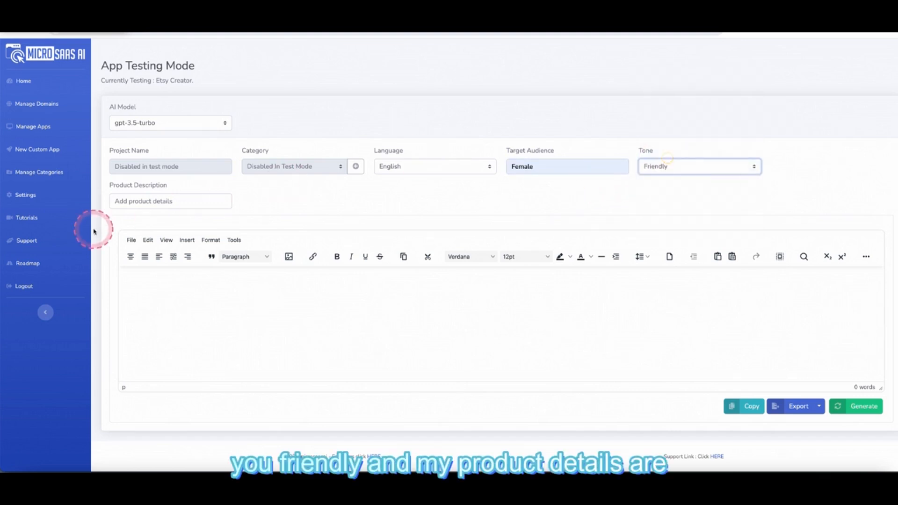
{"action": "left_click", "coordinate": [130, 201]}
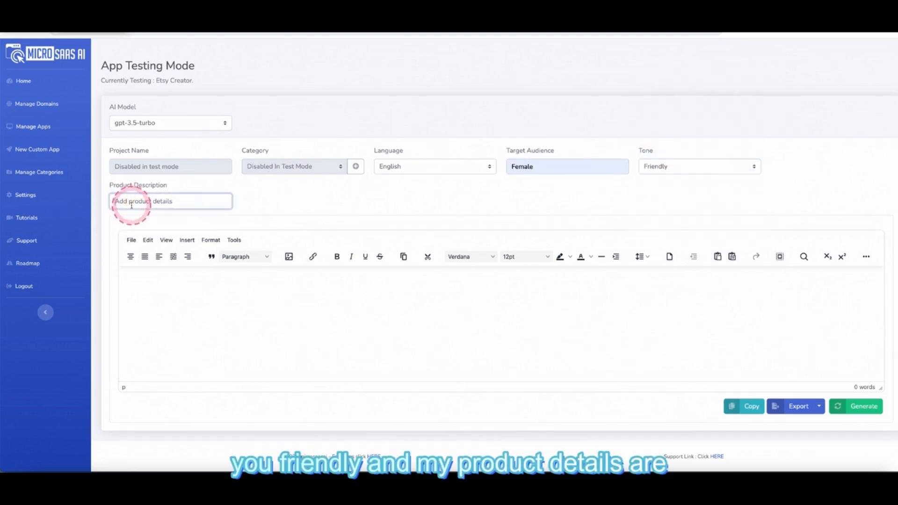
{"action": "type", "text": "Handmade"}
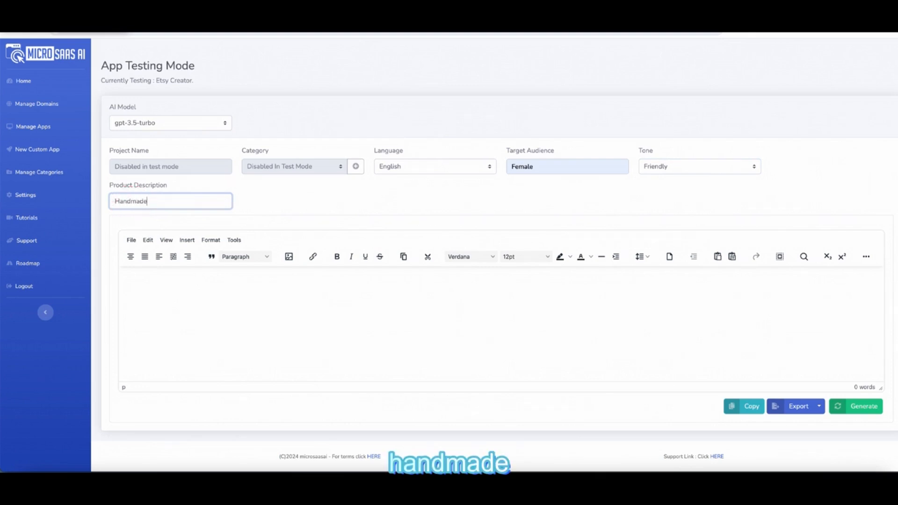
{"action": "type", "text": " bath salts"}
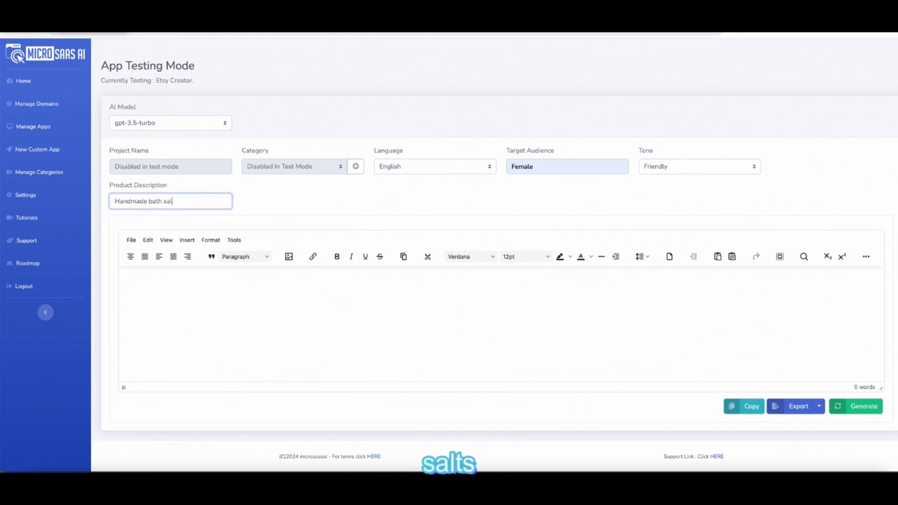
- Generate the Etsy listing content, review the output, and copy it via Export
{"action": "left_click", "coordinate": [861, 406]}
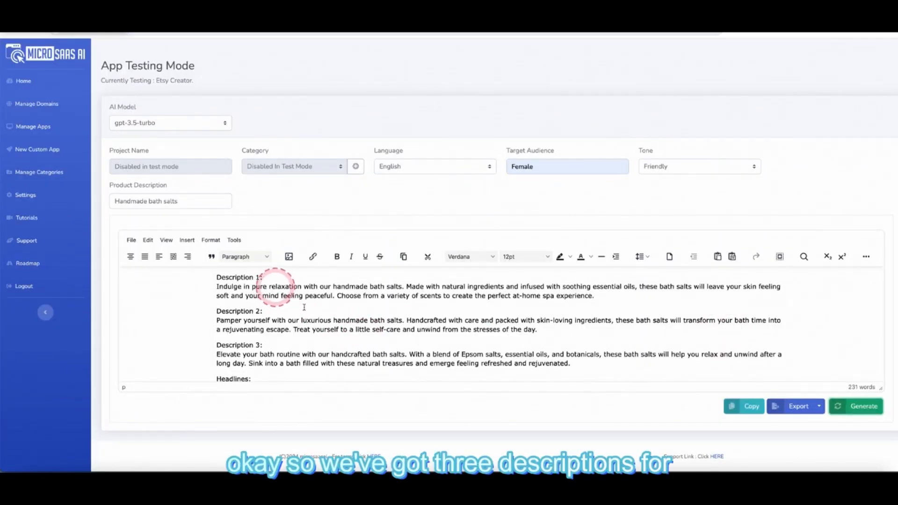
{"action": "scroll", "coordinate": [318, 347], "scroll_direction": "down", "scroll_amount": 1}
{"action": "scroll", "coordinate": [318, 347], "scroll_direction": "down", "scroll_amount": 3}
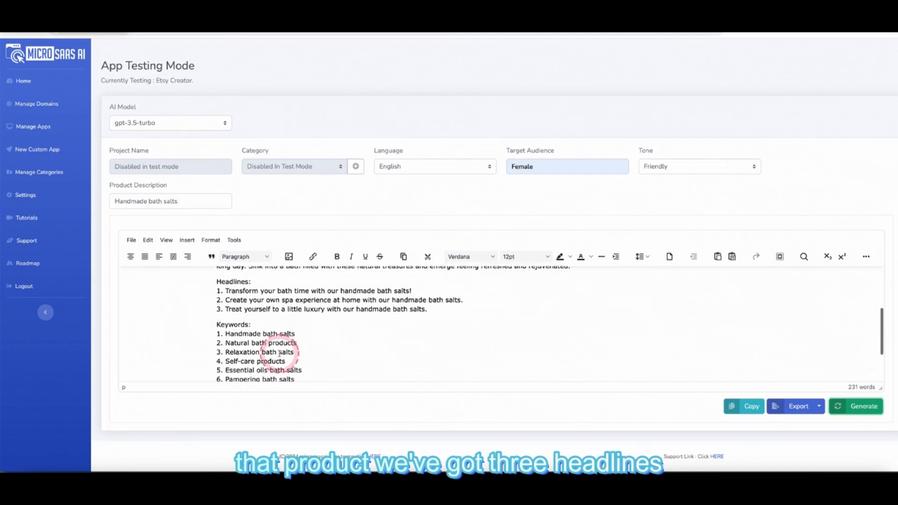
{"action": "scroll", "coordinate": [260, 335], "scroll_direction": "down", "scroll_amount": 1}
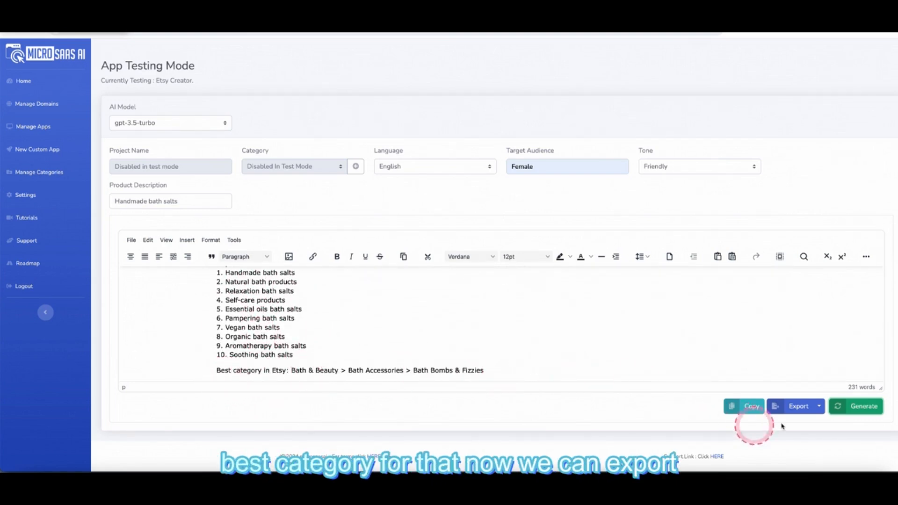
{"action": "left_click", "coordinate": [817, 411]}
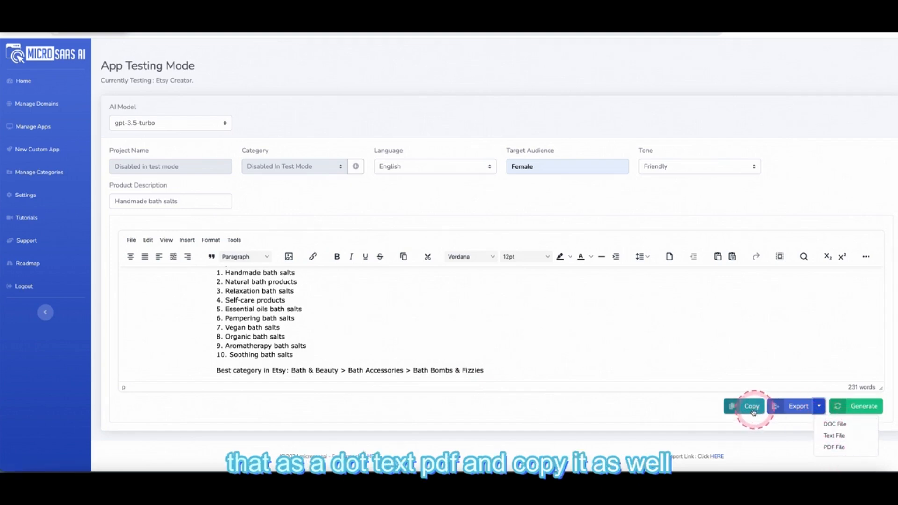
{"action": "left_click", "coordinate": [614, 337]}
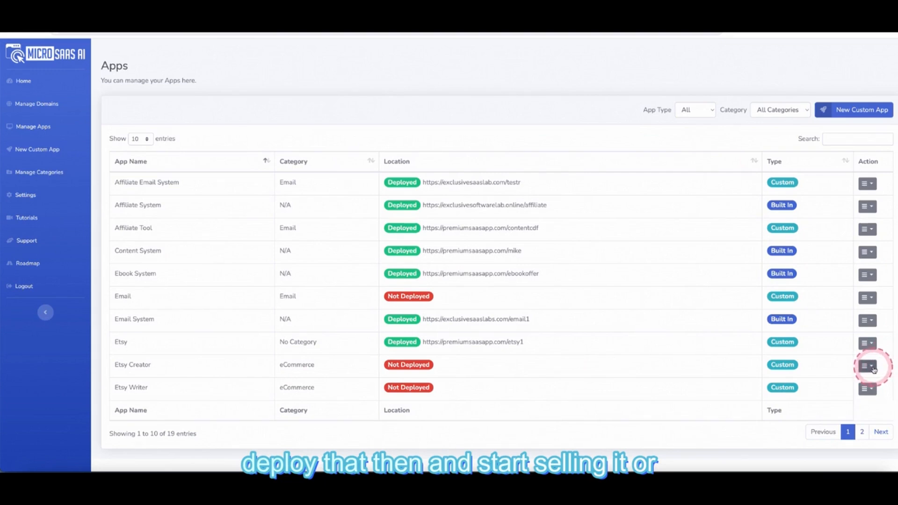
- Choose Deploy for the Etsy Creator app
{"action": "left_click", "coordinate": [862, 385]}
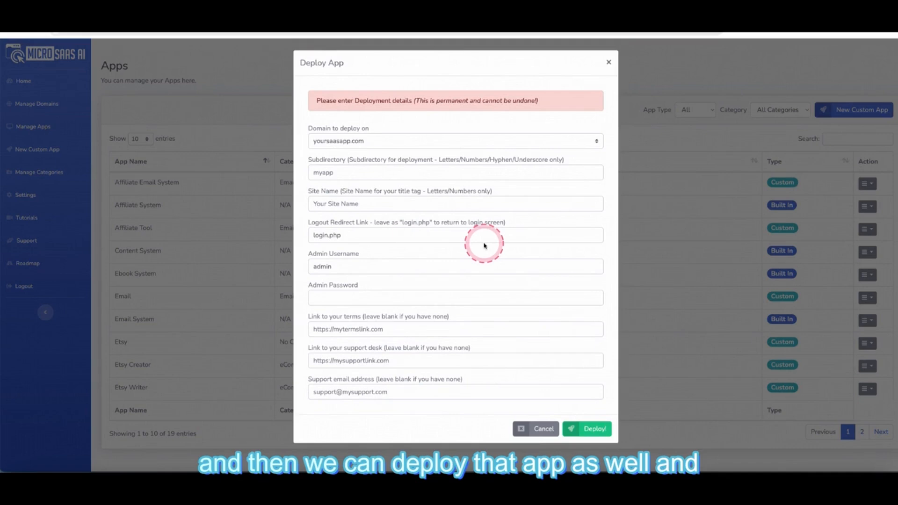